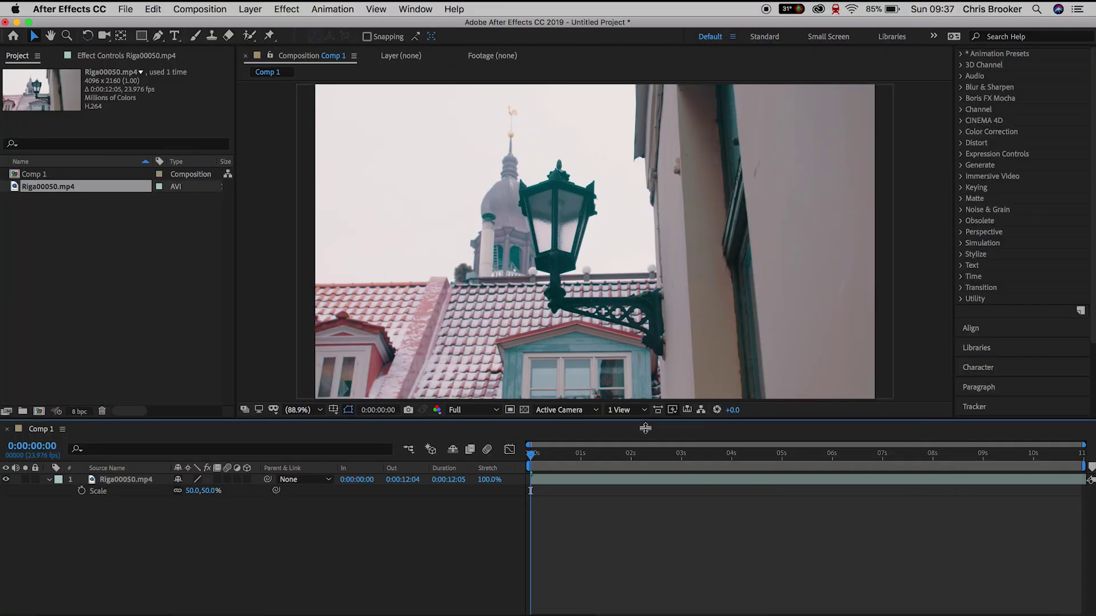
Step: Enlarge the composition viewer and collapse the Effects & Presets panel
left_click_drag(640, 421, 671, 475)
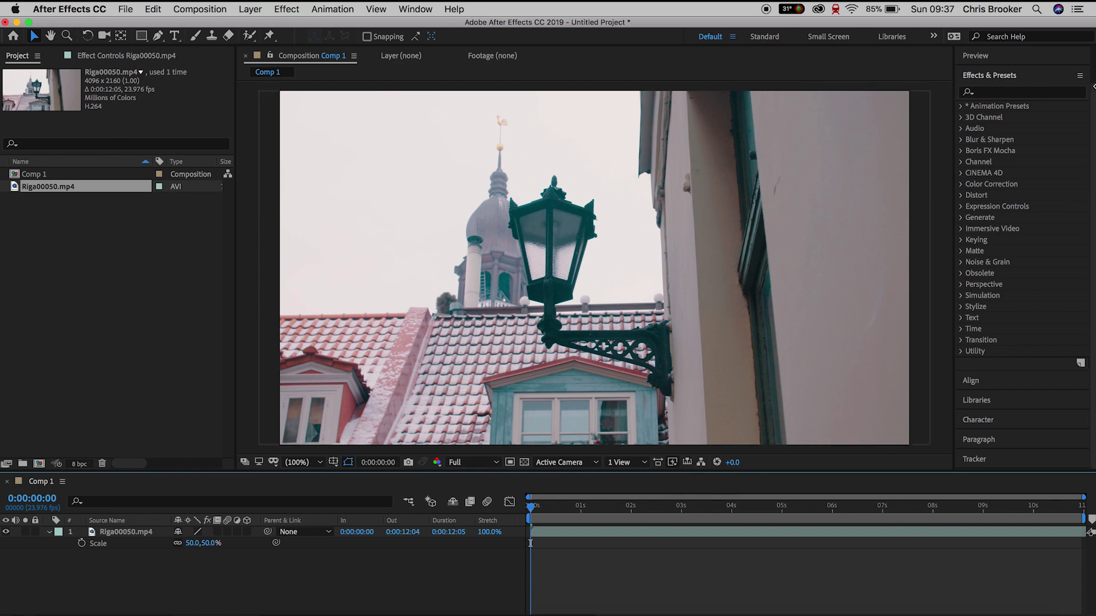
left_click(1076, 82)
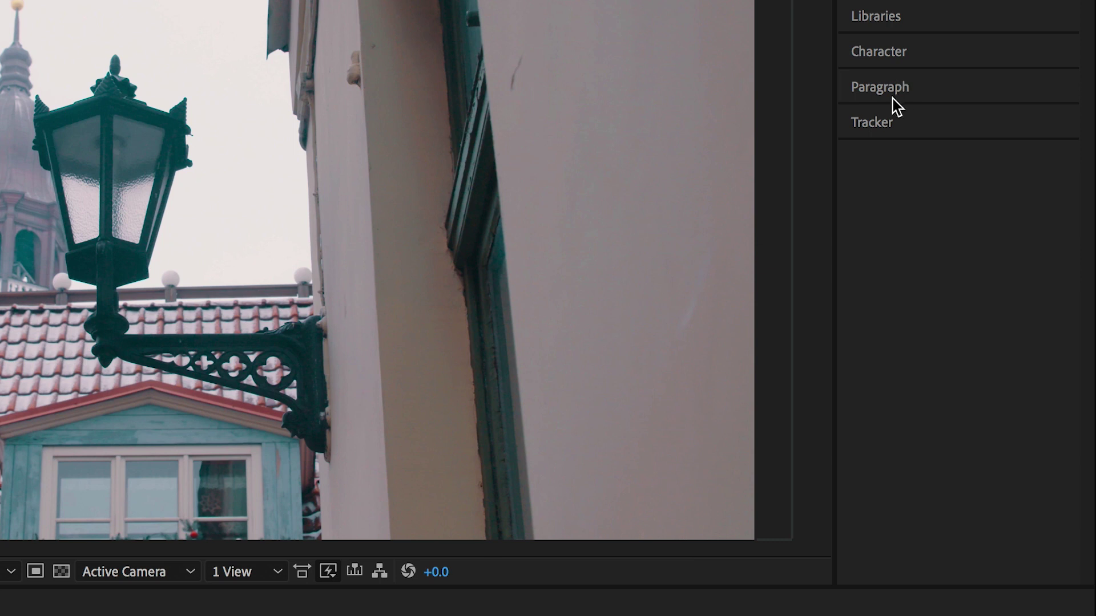
Step: Place Track Point 1 on the lamp's corner and analyse it forward through Riga00050.mp4
left_click(890, 123)
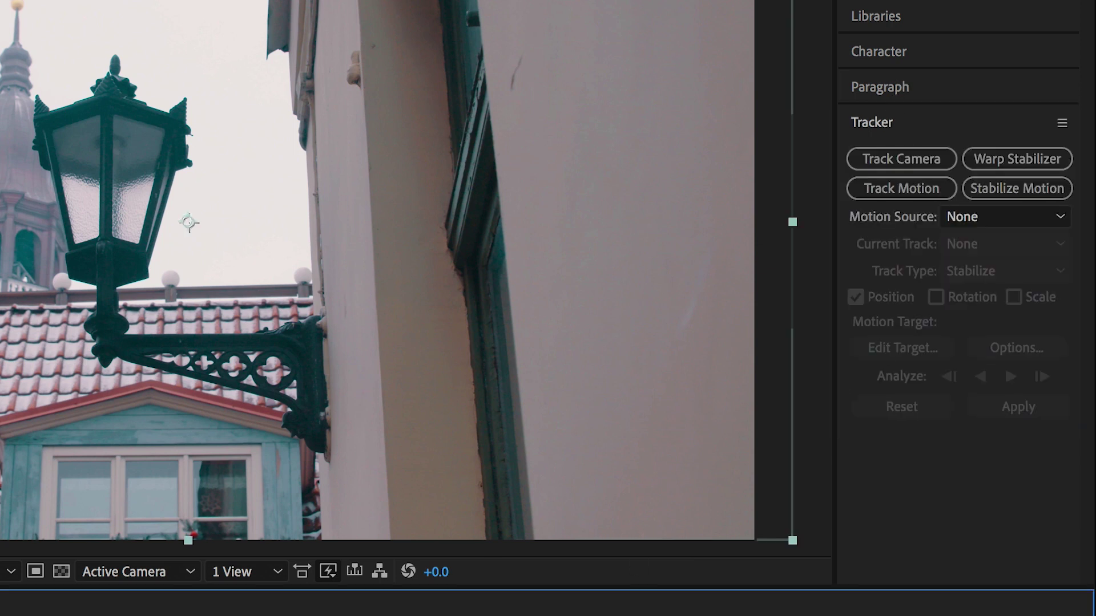
left_click(902, 189)
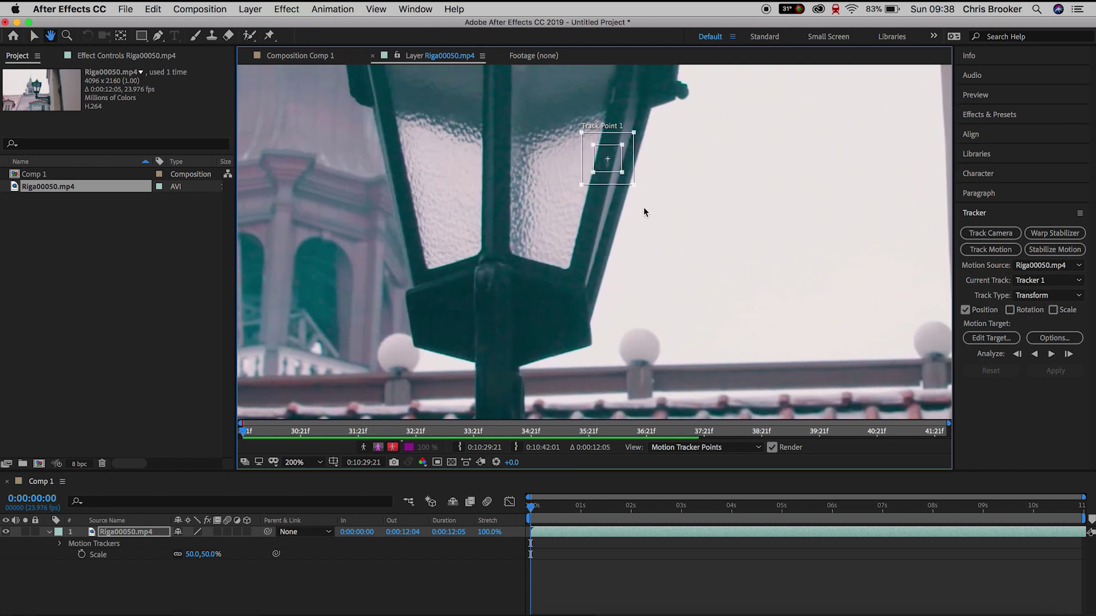
left_click_drag(615, 171, 574, 278)
key("h")
left_click_drag(568, 183, 461, 114)
left_click_drag(492, 310, 514, 306)
key("v")
left_click_drag(605, 228, 626, 269)
left_click(1051, 354)
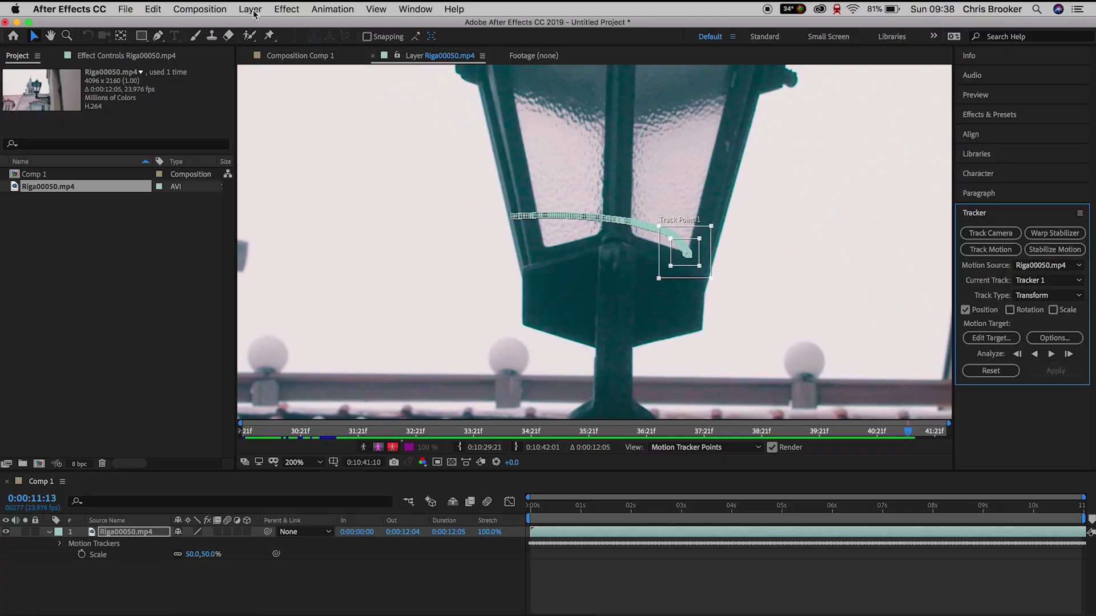
Step: Add a Null Object layer to Comp 1
left_click(251, 9)
mouse_move(285, 24)
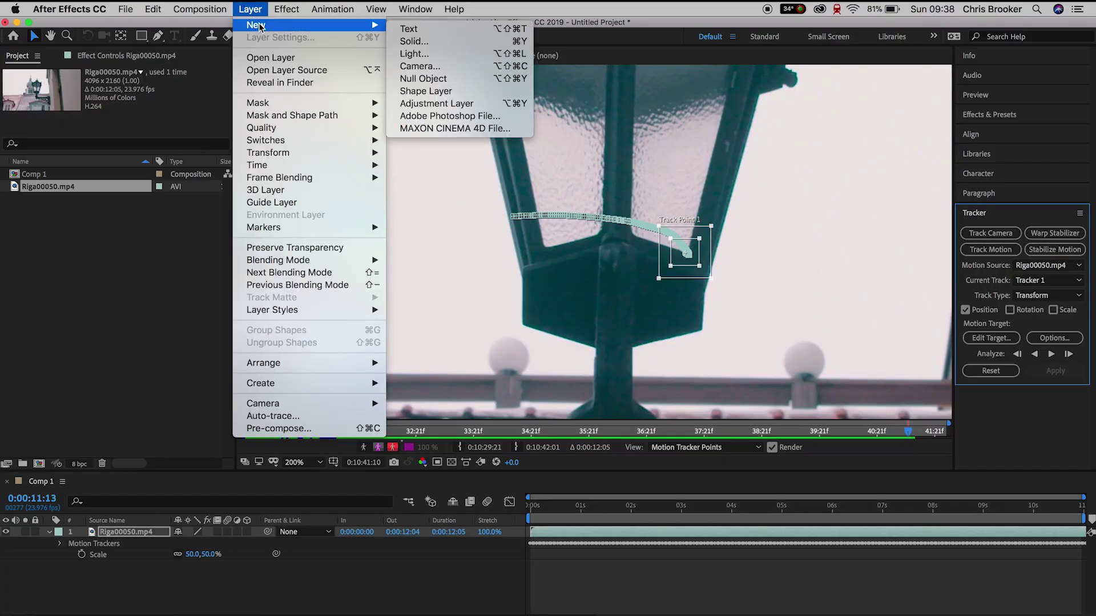
left_click(465, 78)
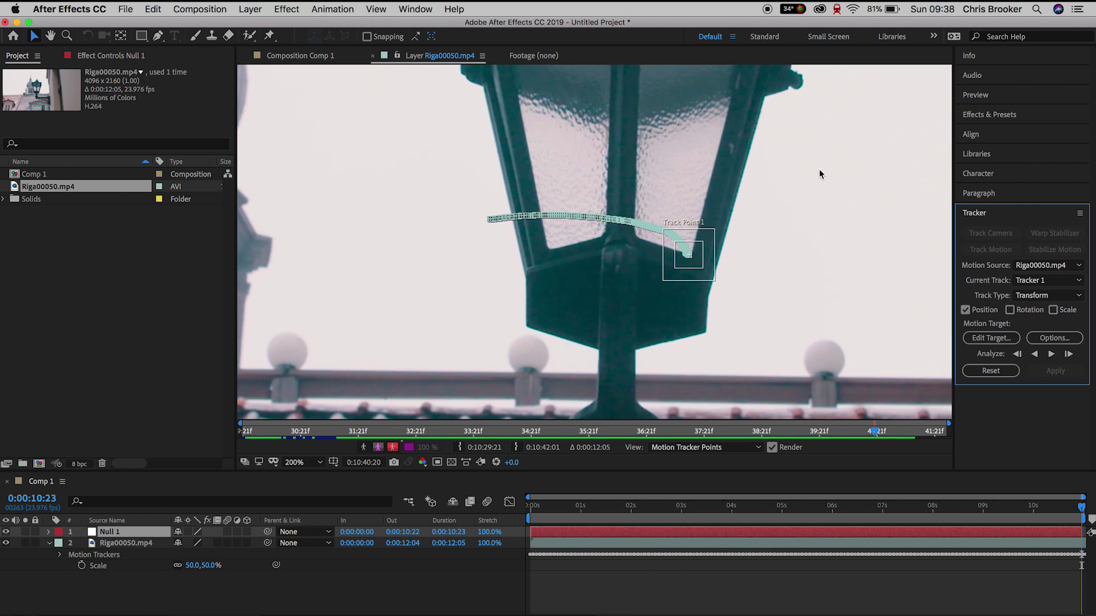
Step: Apply the lamp's track data to Null 1 in X and Y
left_click(731, 549)
left_click(976, 340)
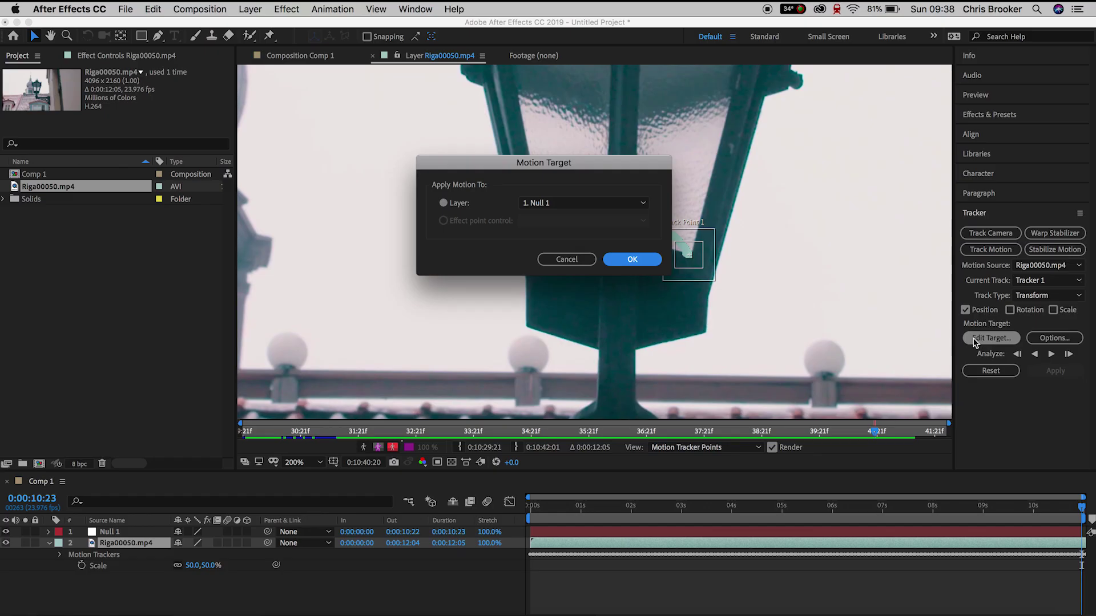
left_click(620, 262)
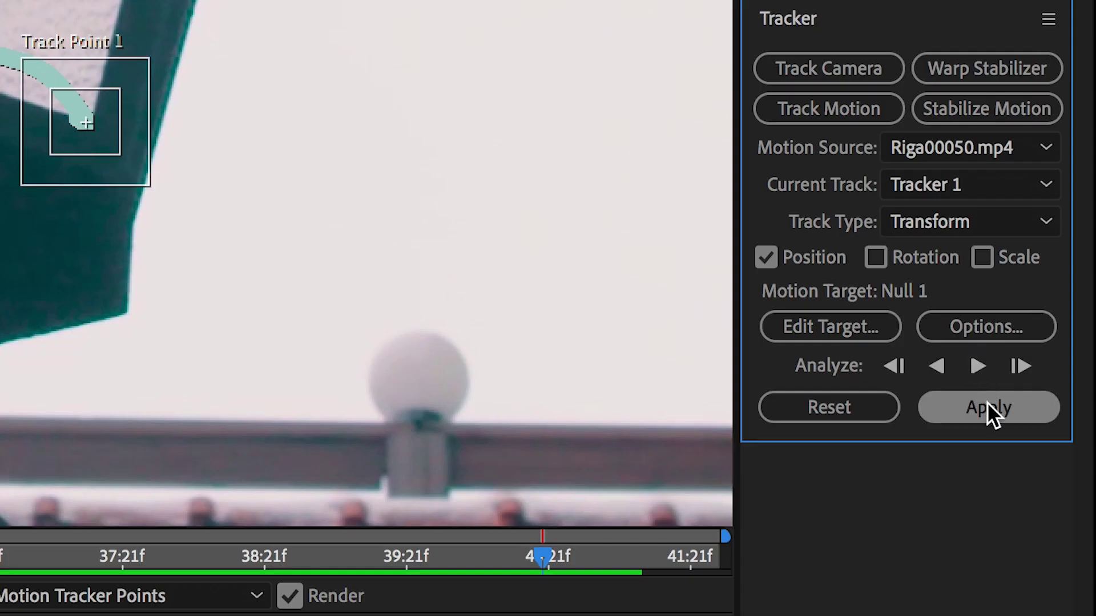
left_click(987, 401)
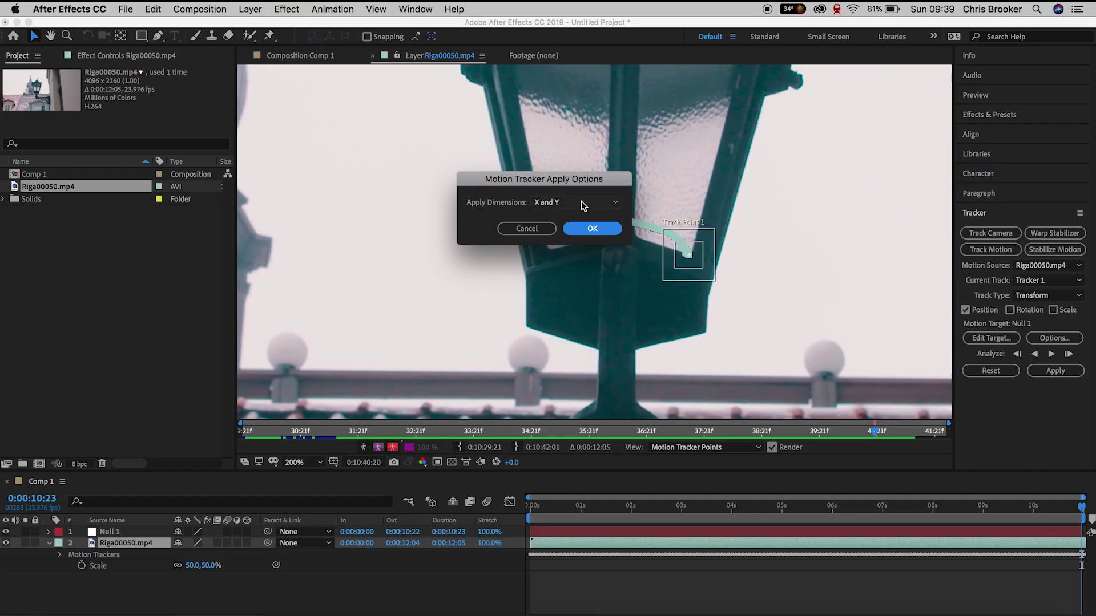
left_click(583, 204)
left_click(577, 216)
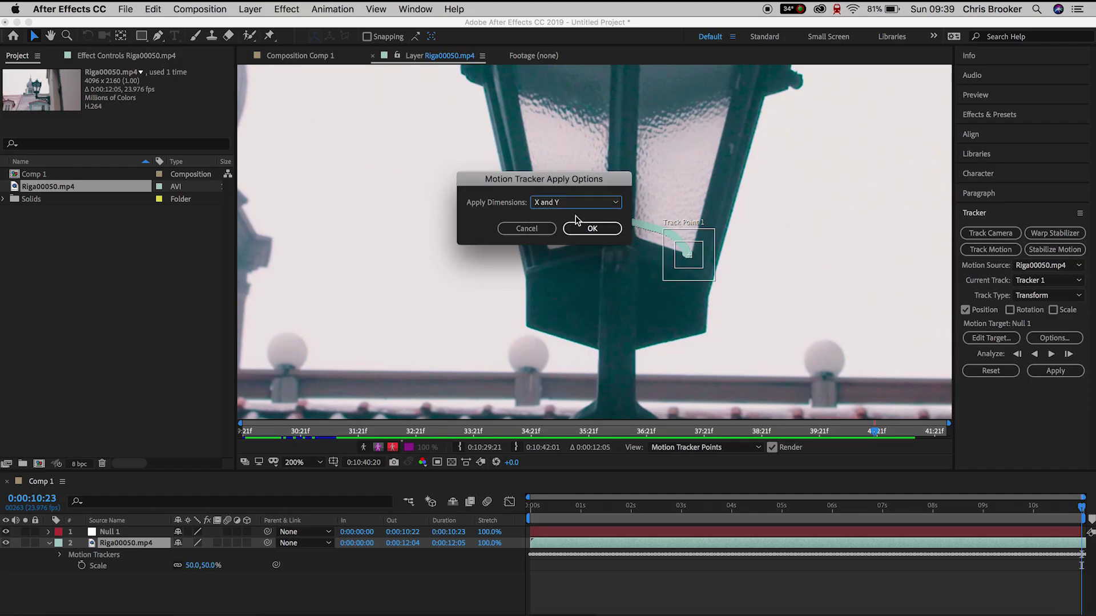
left_click(591, 228)
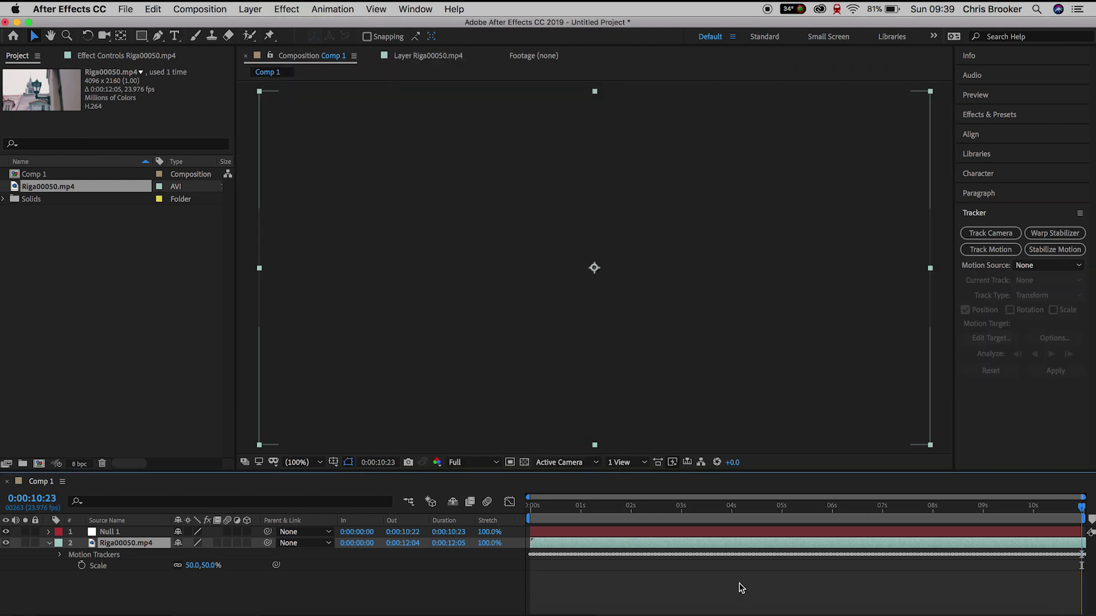
Step: Return to the comp start and preview Null 1 following the tracked lamp
left_click_drag(635, 522, 519, 519)
left_click(49, 532)
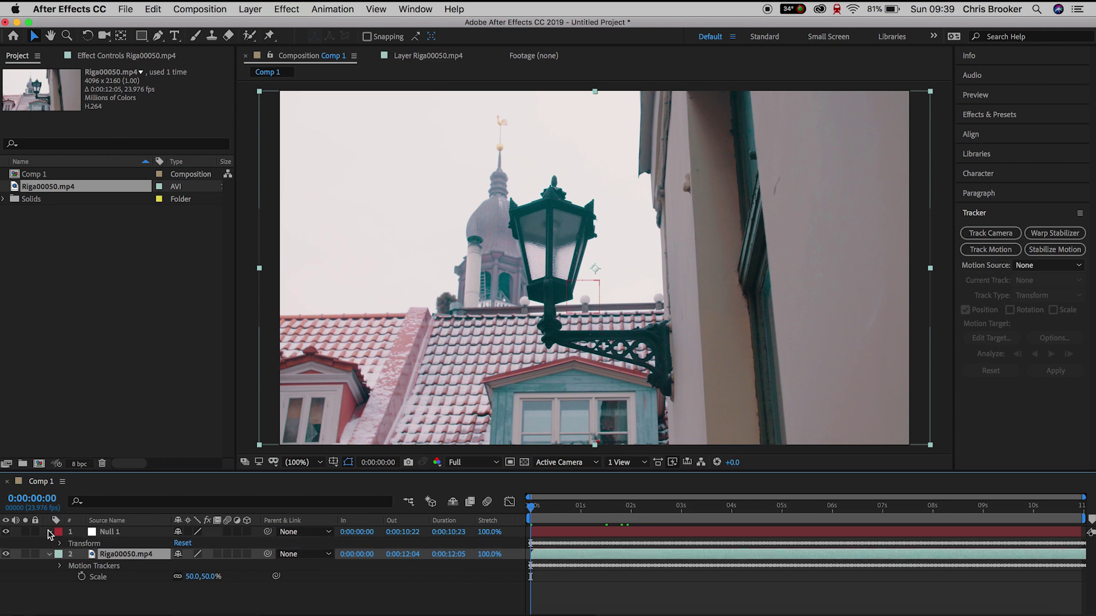
left_click(49, 533)
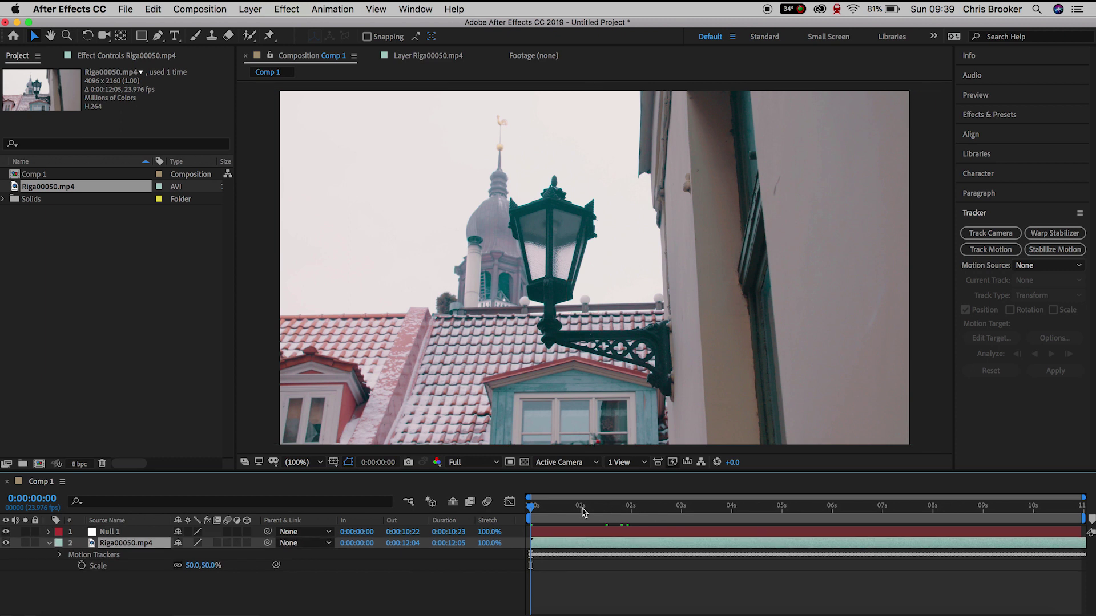
key("space")
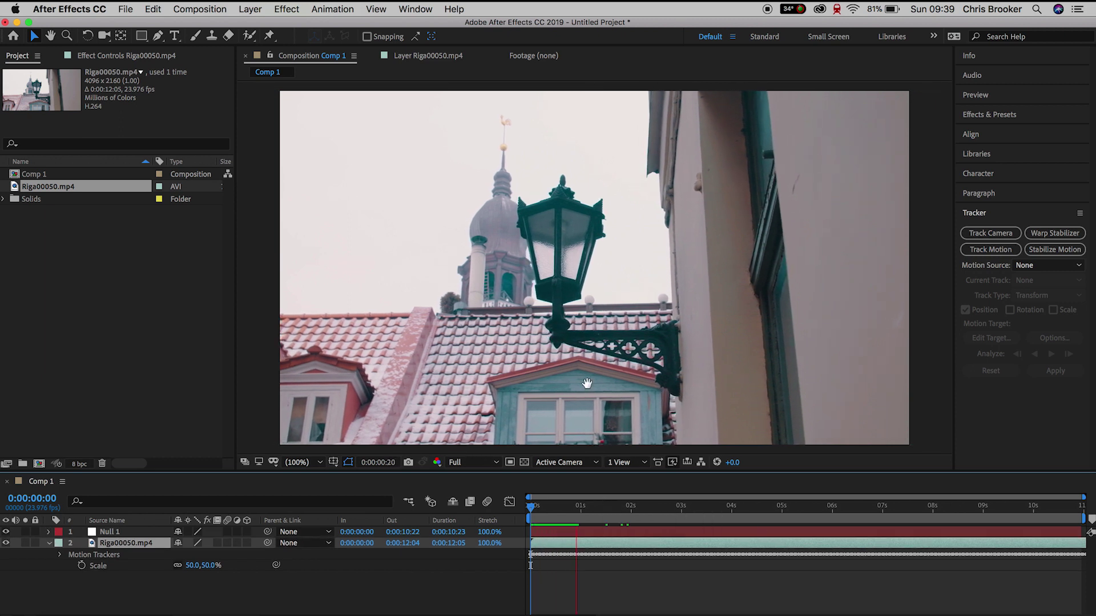
key("space")
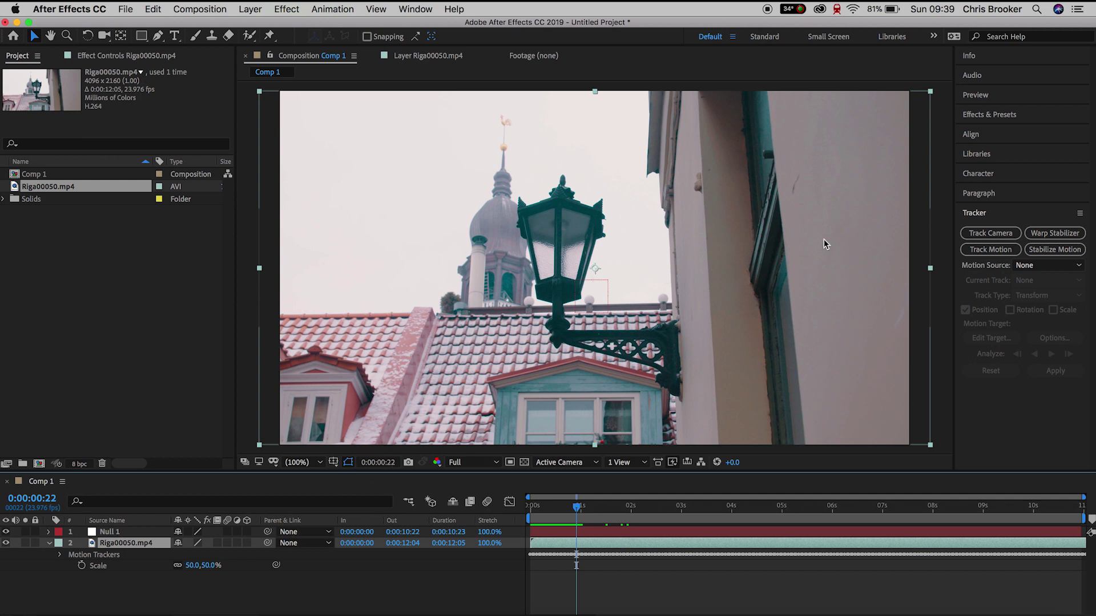
Step: Add a 67 px 'STREET LIGHT' title and move it left of the lamp above the roofline
left_click(174, 35)
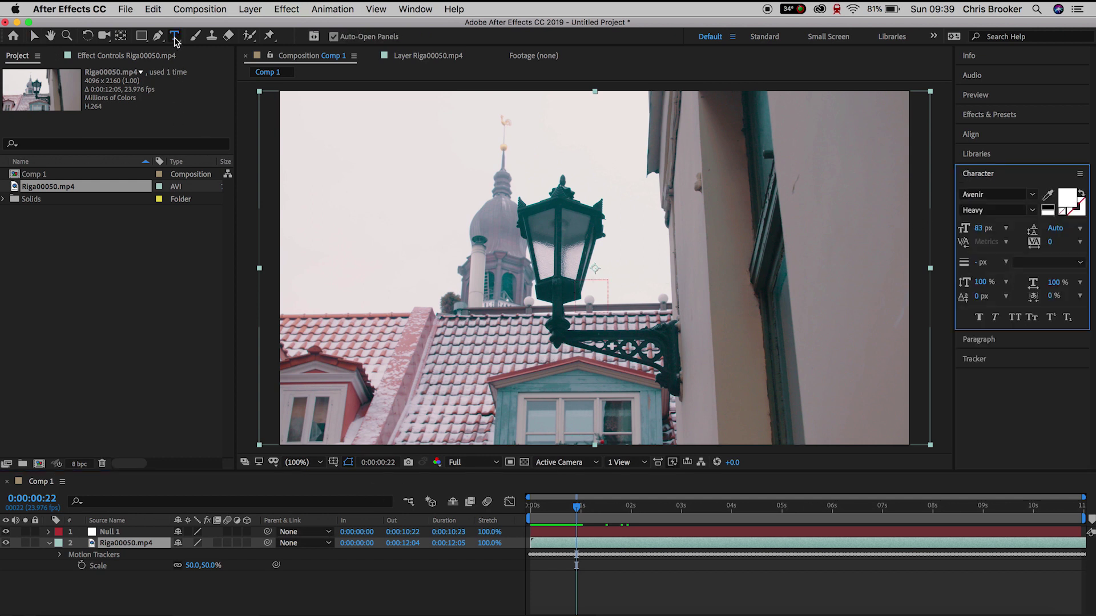
left_click(452, 296)
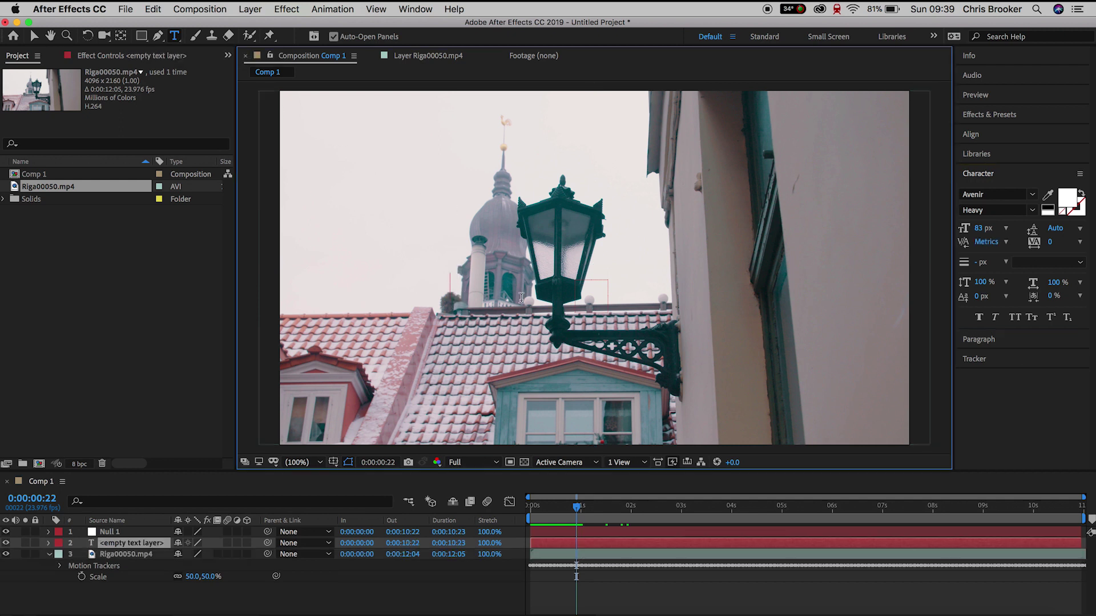
type("S")
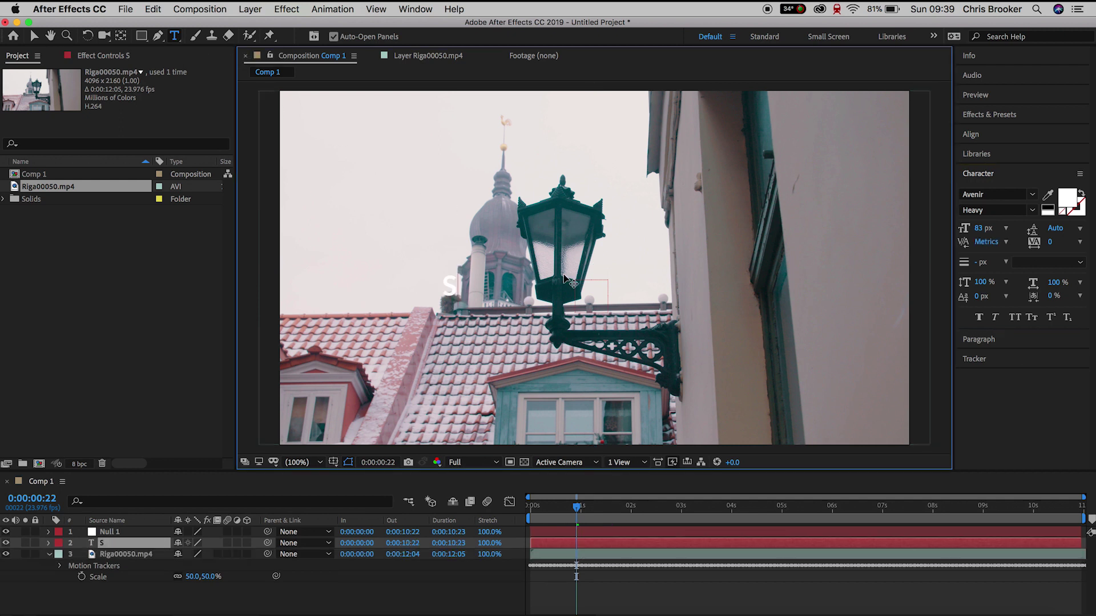
type("TREET LIGHT")
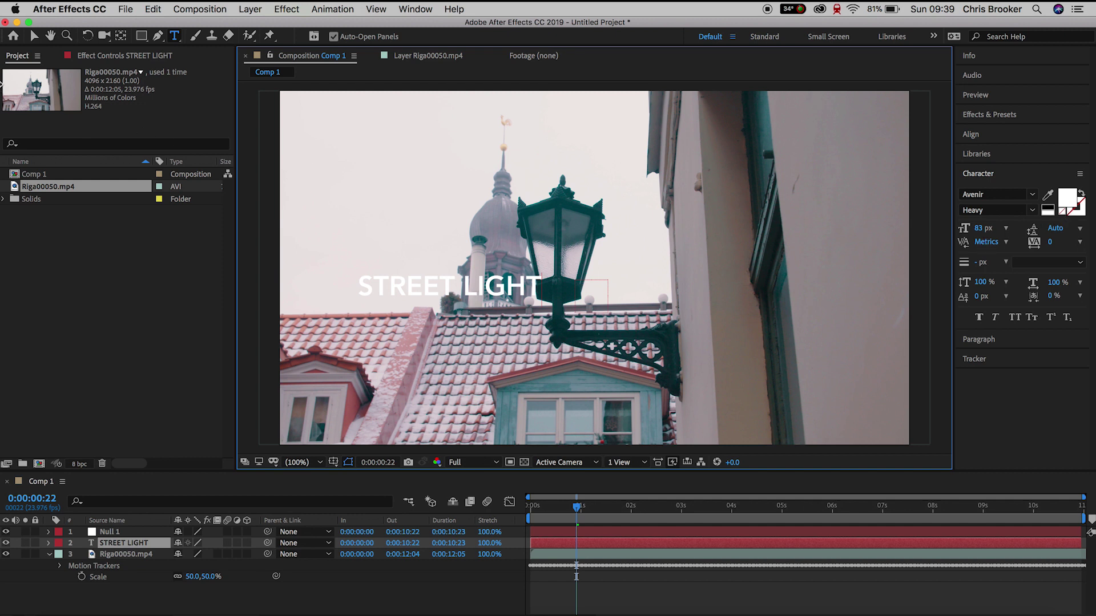
left_click(34, 37)
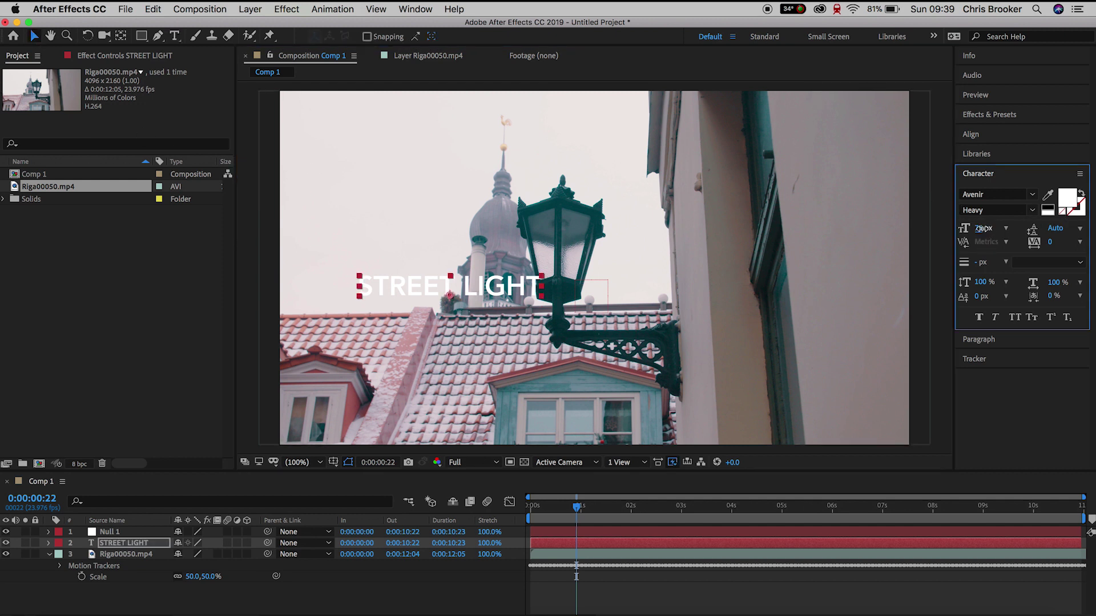
left_click_drag(977, 227, 971, 229)
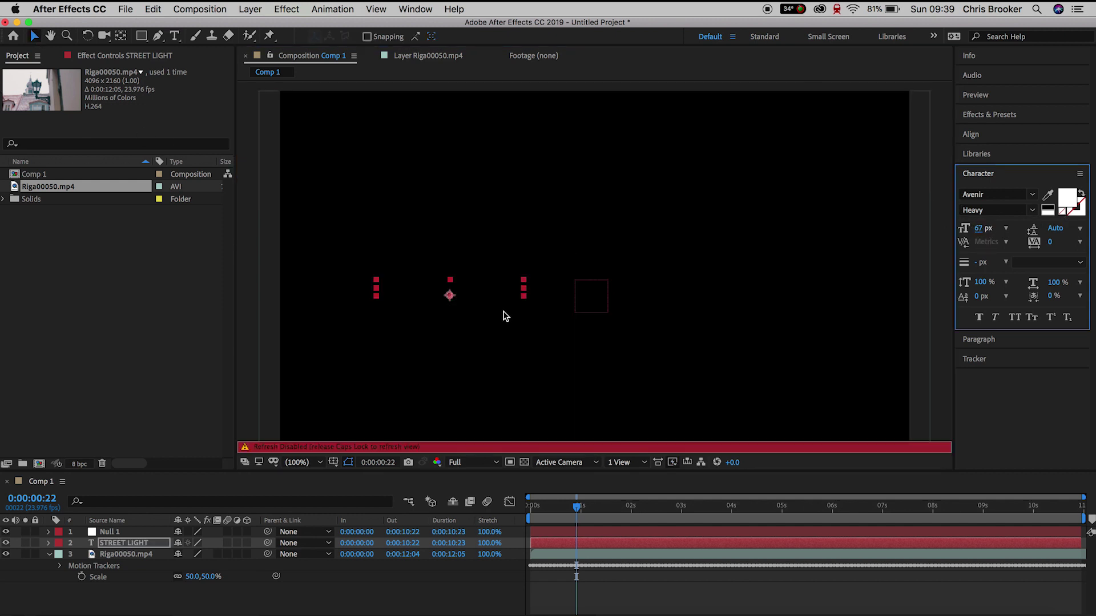
left_click_drag(515, 299, 499, 269)
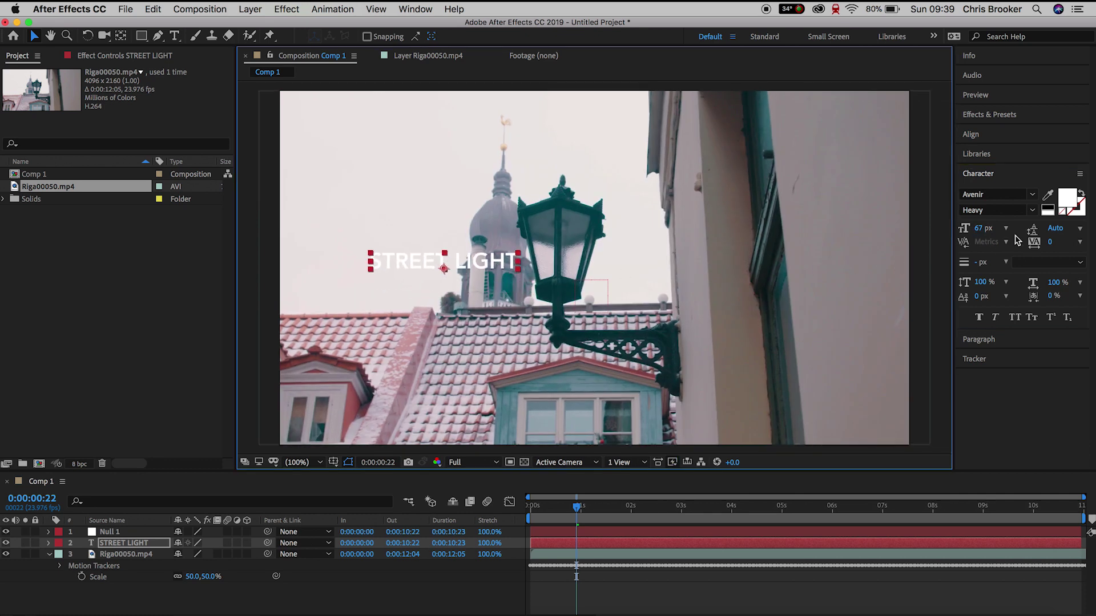
Step: Apply a Drop Shadow effect to the STREET LIGHT title
left_click(997, 116)
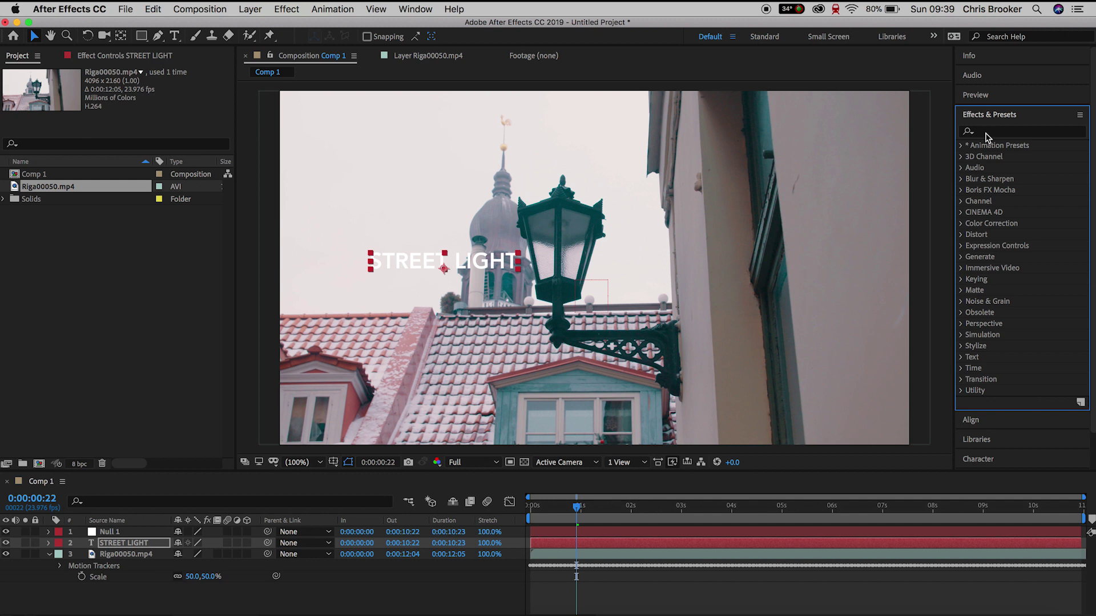
left_click(986, 133)
type("drop")
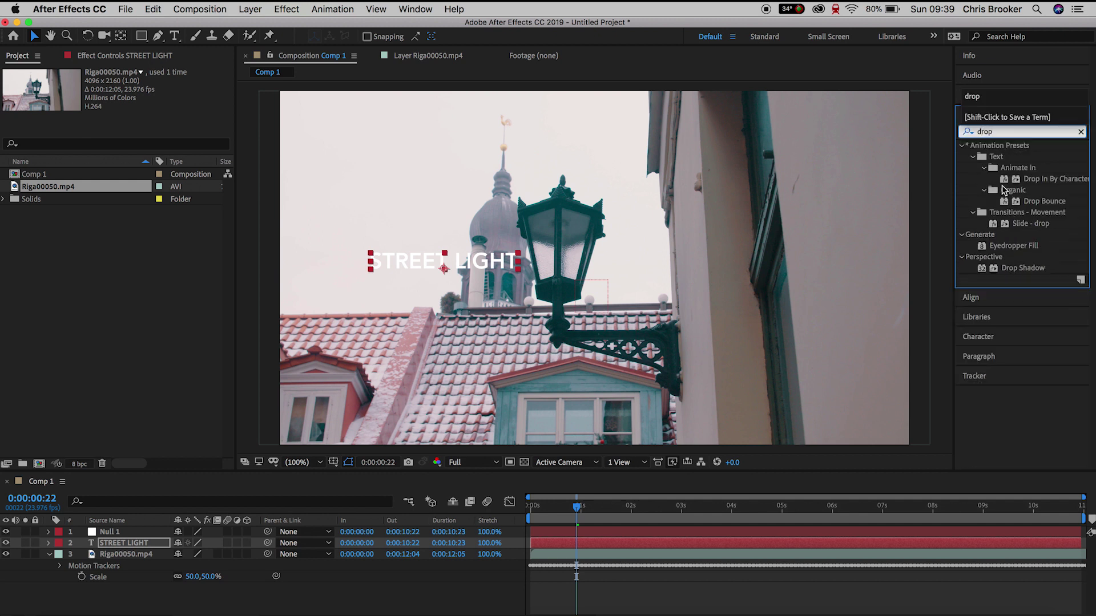
left_click_drag(1026, 269, 448, 273)
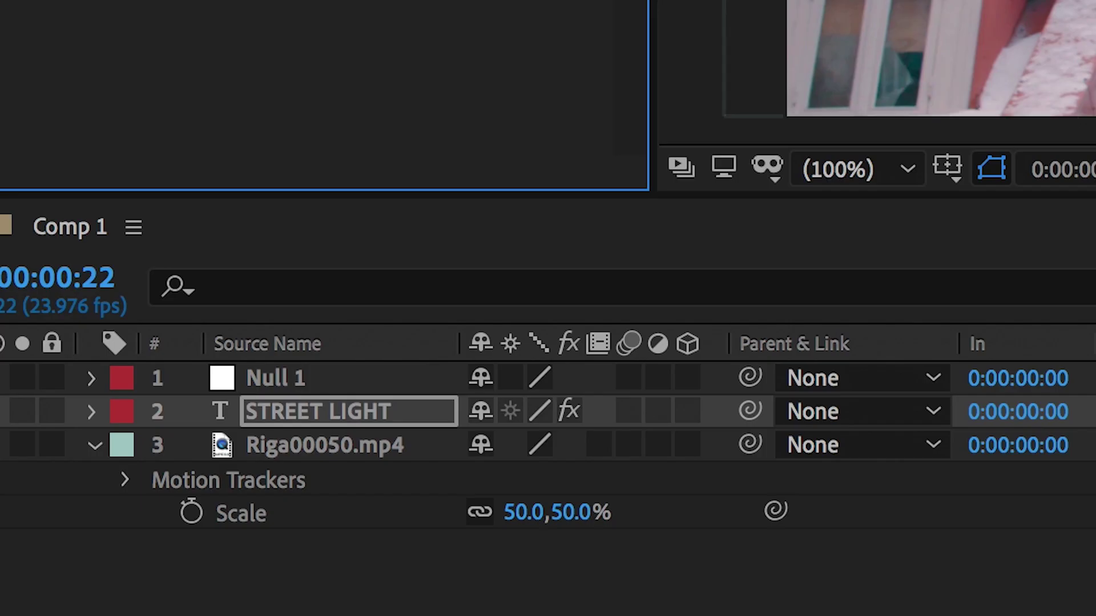
Step: Parent the STREET LIGHT layer to Null 1 so it follows the lamp
left_click(655, 400)
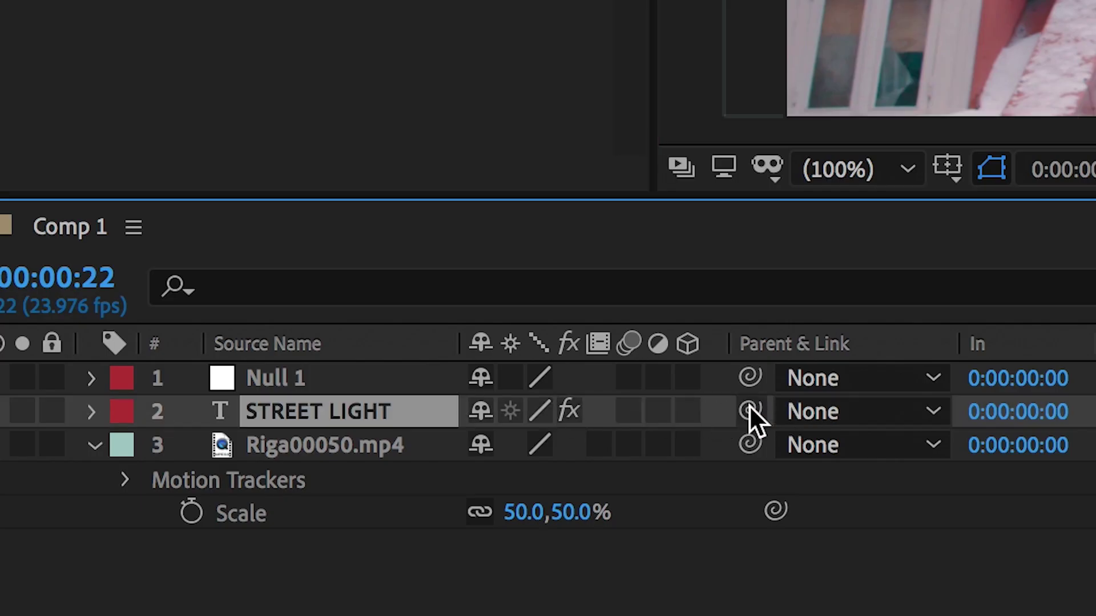
left_click_drag(749, 408, 354, 385)
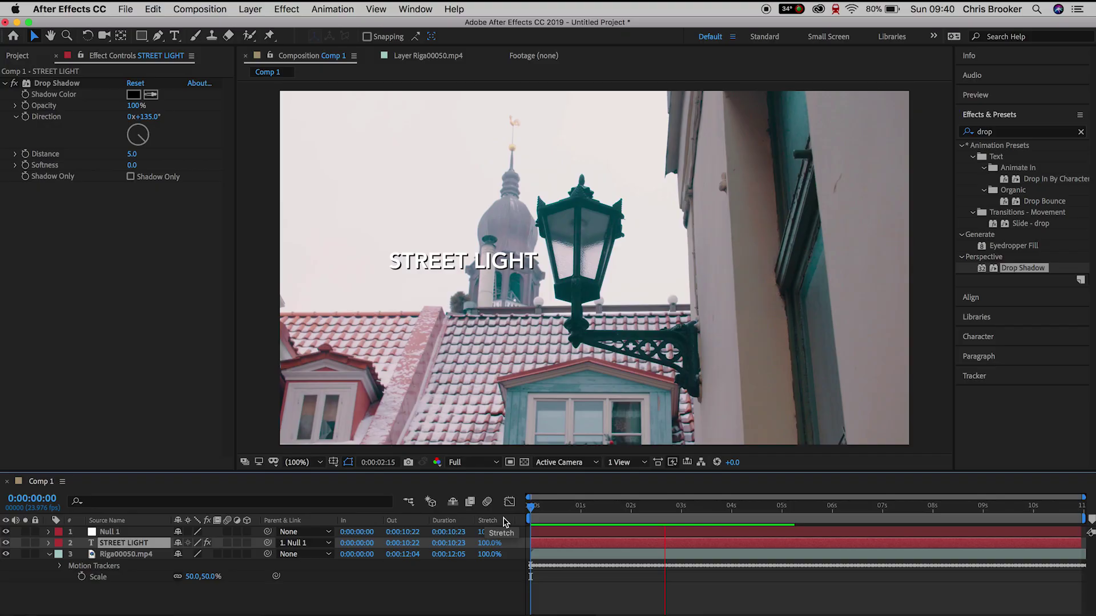
left_click(250, 10)
key("Escape")
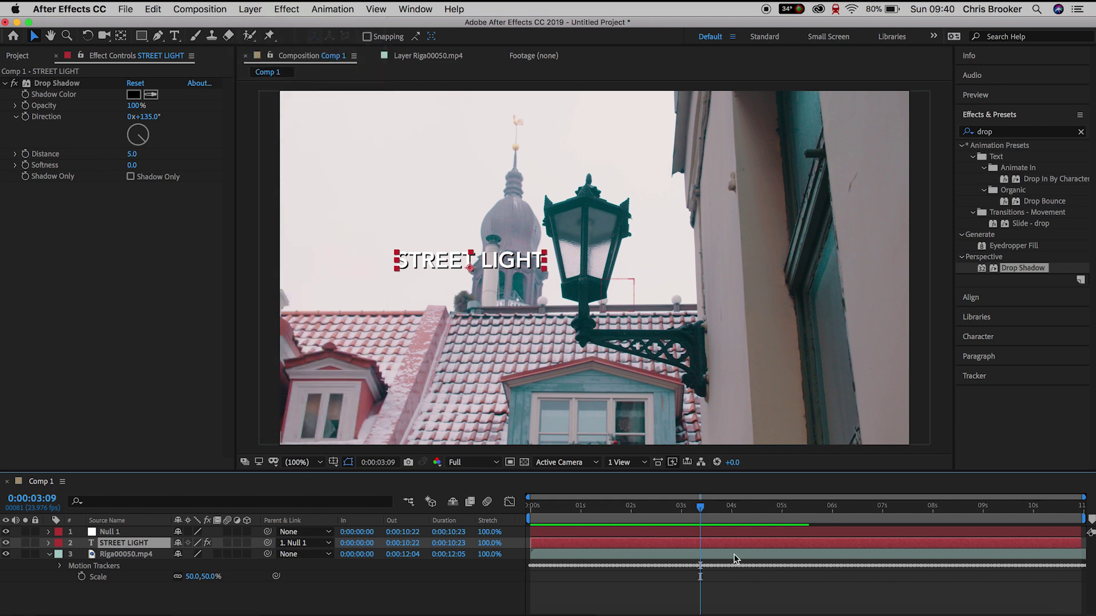
left_click(723, 596)
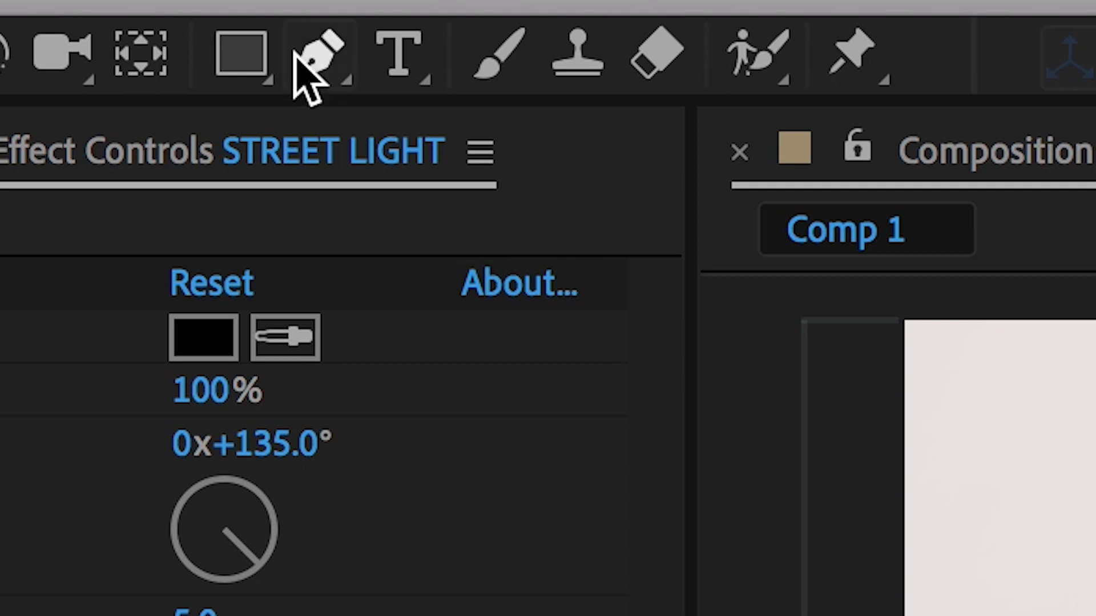
Step: Draw a three-point line from beside STREET LIGHT, horizontally under it, then up toward the lamp
left_click(157, 35)
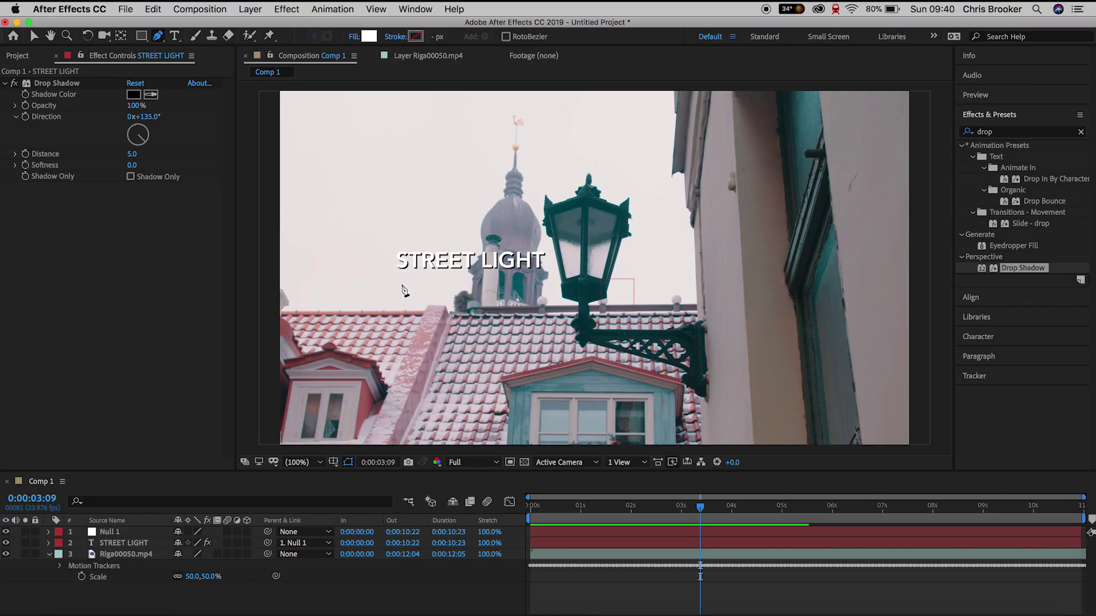
left_click(400, 283)
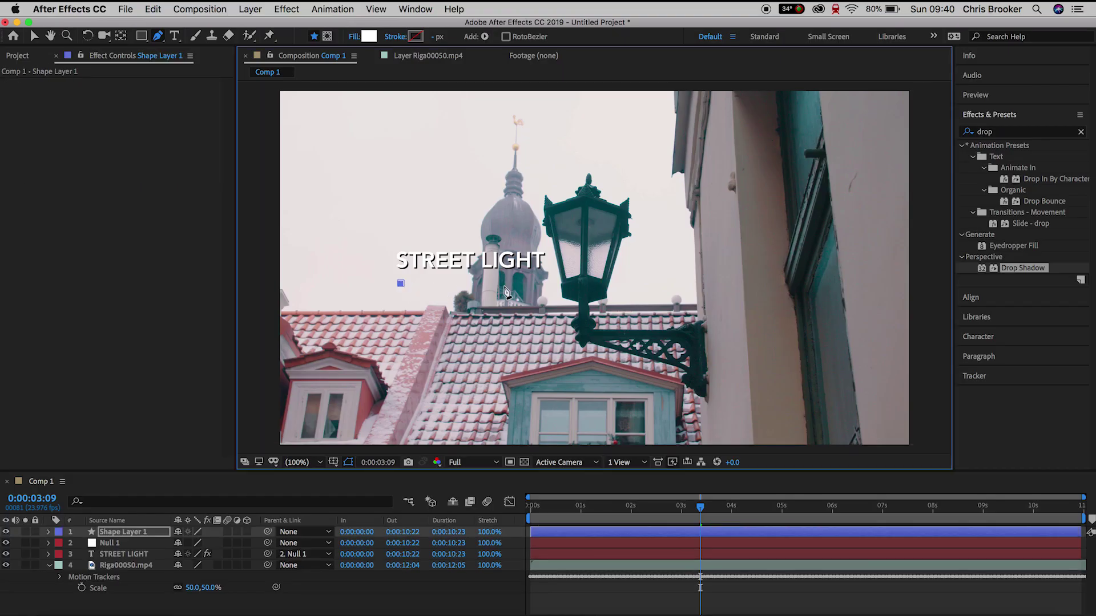
left_click(543, 284)
left_click(662, 251)
Step: Give the line a white stroke, no fill, and a stroke width of about 11 px
left_click(415, 38)
left_click_drag(251, 220, 215, 193)
left_click(530, 215)
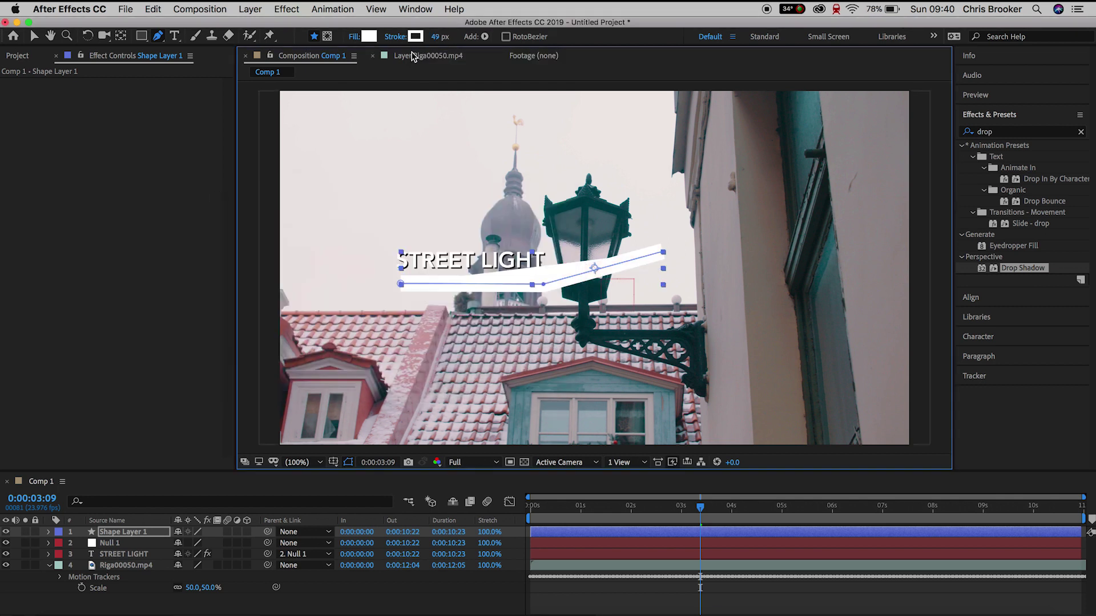
left_click(369, 37)
left_click(532, 234)
left_click(351, 40)
left_click(482, 186)
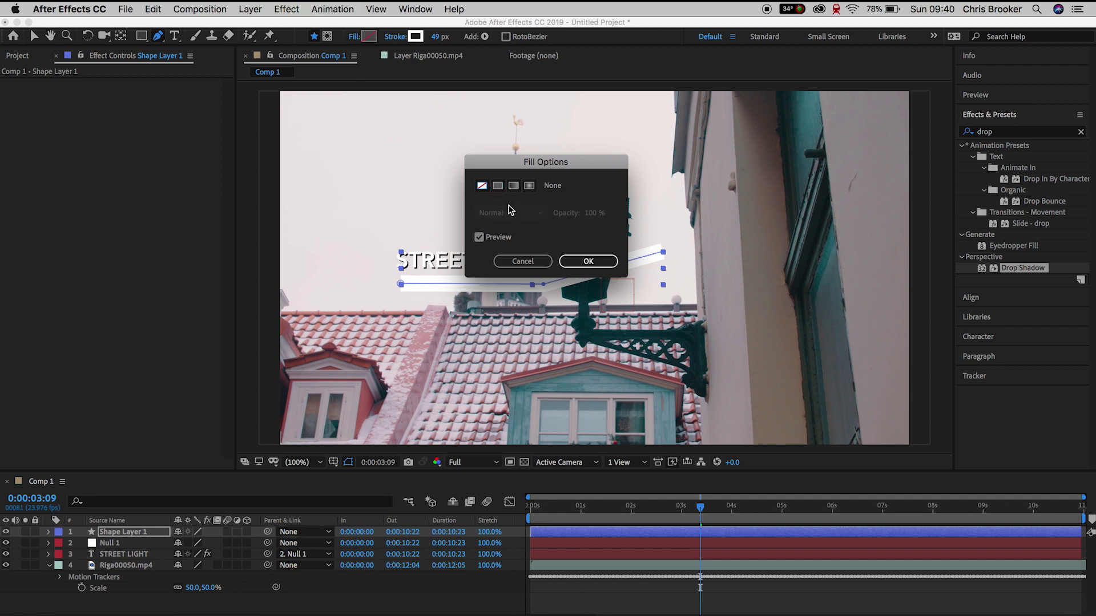
left_click(588, 261)
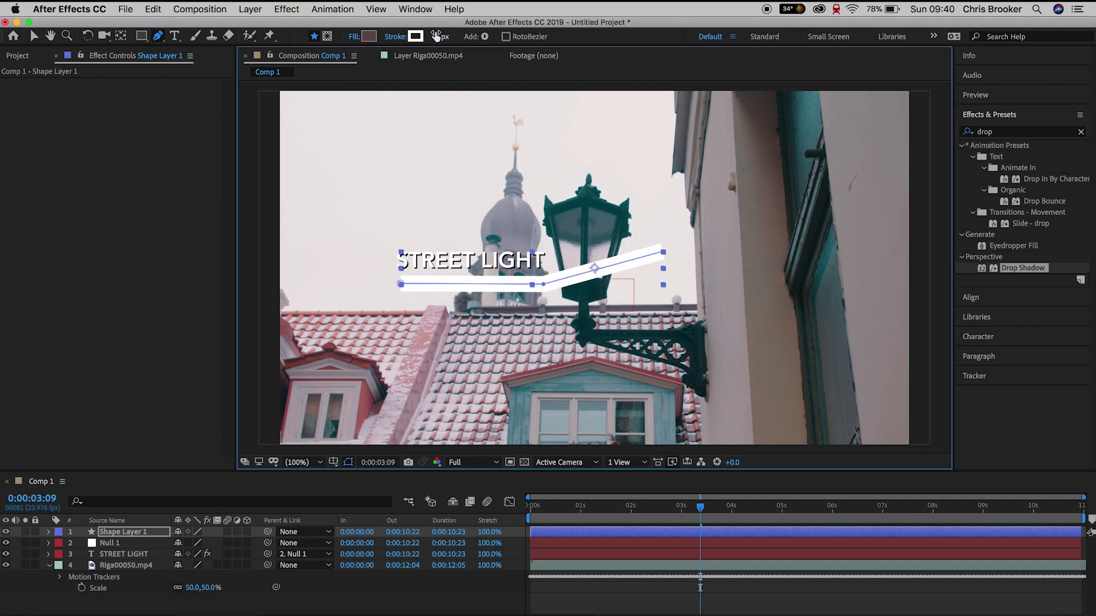
left_click_drag(436, 36, 413, 38)
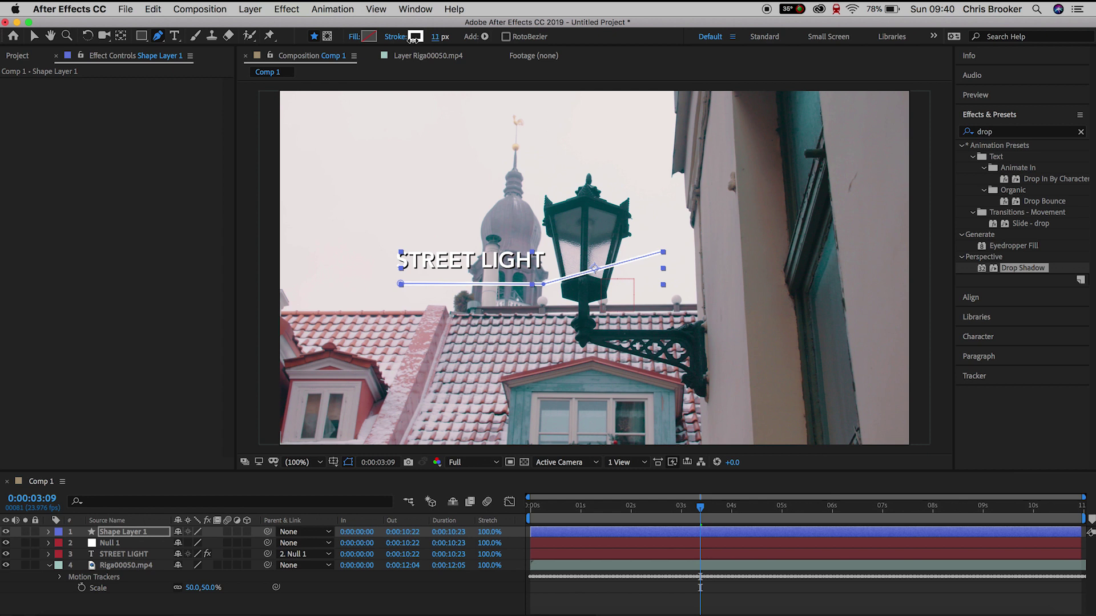
left_click(50, 36)
Step: Reshape the call-out line, moving its end onto the lamp and its bend rightward
scroll(525, 344, "up", 1)
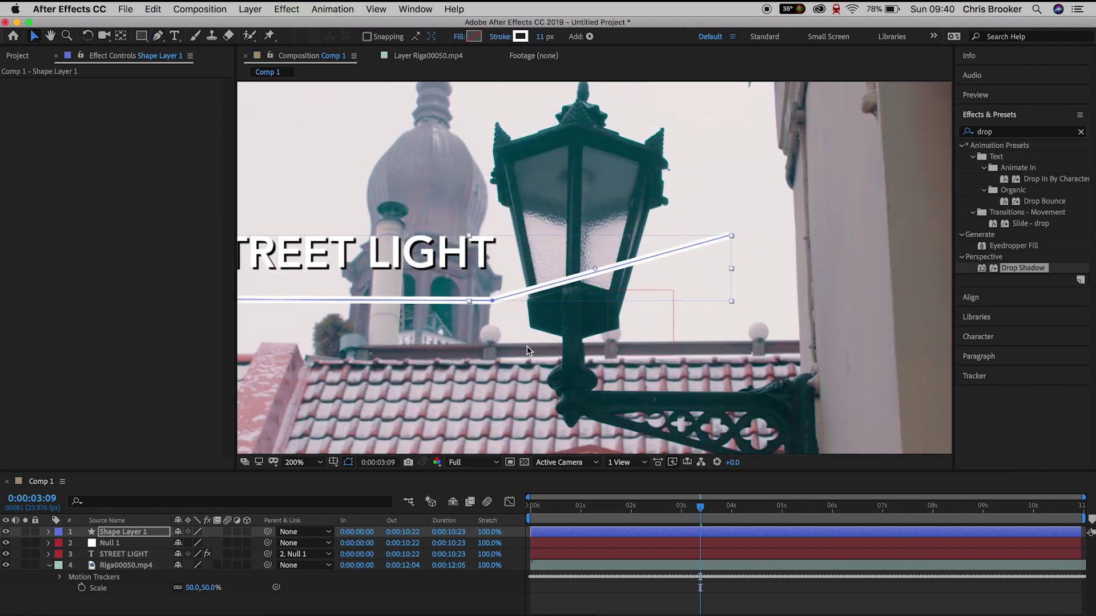
left_click_drag(518, 360, 664, 297)
key("v")
mouse_move(718, 223)
left_mouse_down()
mouse_move(774, 219)
mouse_move(730, 227)
left_mouse_up()
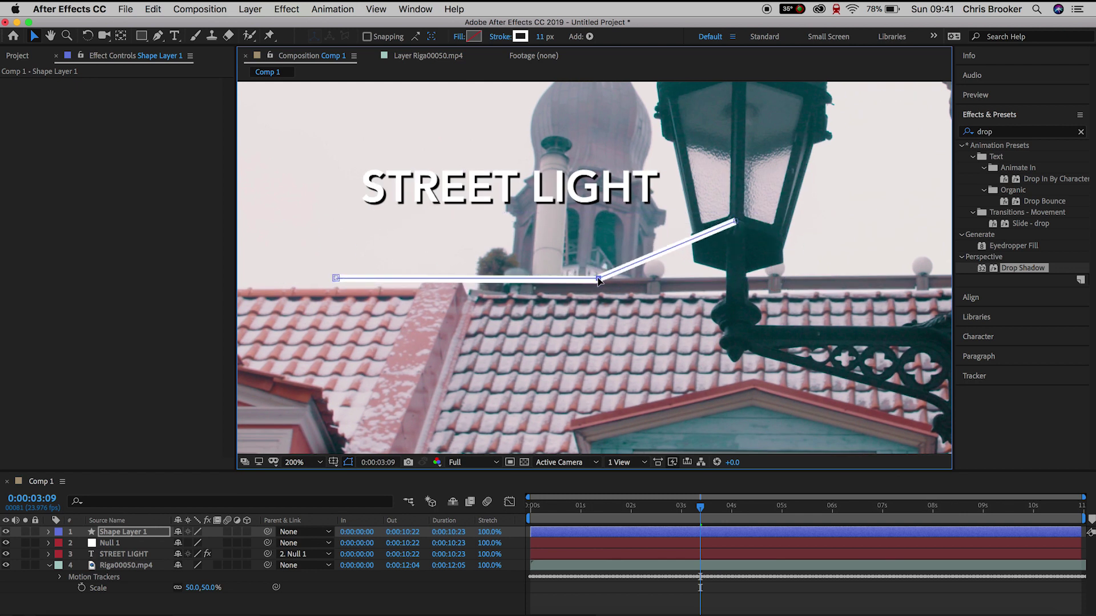
left_click_drag(598, 280, 624, 280)
Step: Copy the title's Drop Shadow and paste it onto Shape Layer 1
left_click(143, 557)
key("ctrl+c")
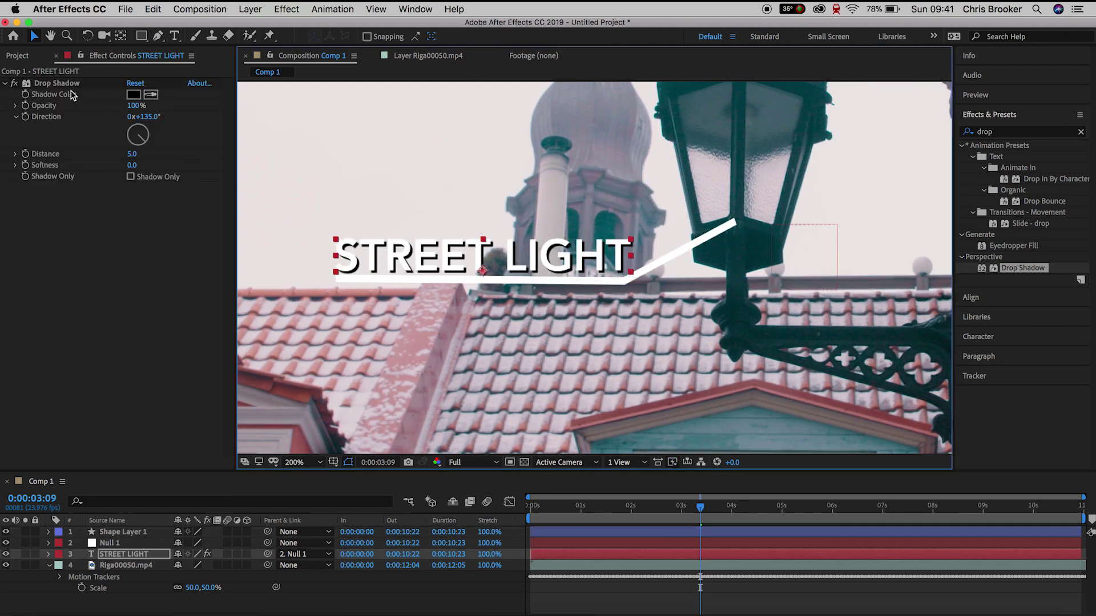
left_click(123, 531)
key("ctrl+v")
Step: Parent Shape Layer 1 to Null 1 and preview the line tracking from the start
left_click(126, 552)
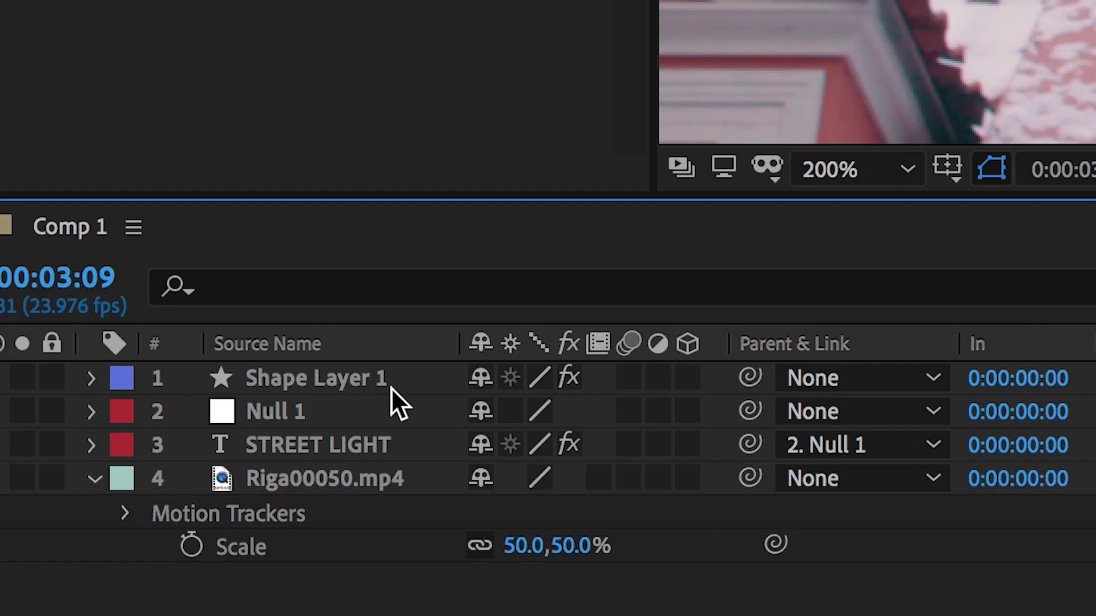
left_click(147, 532)
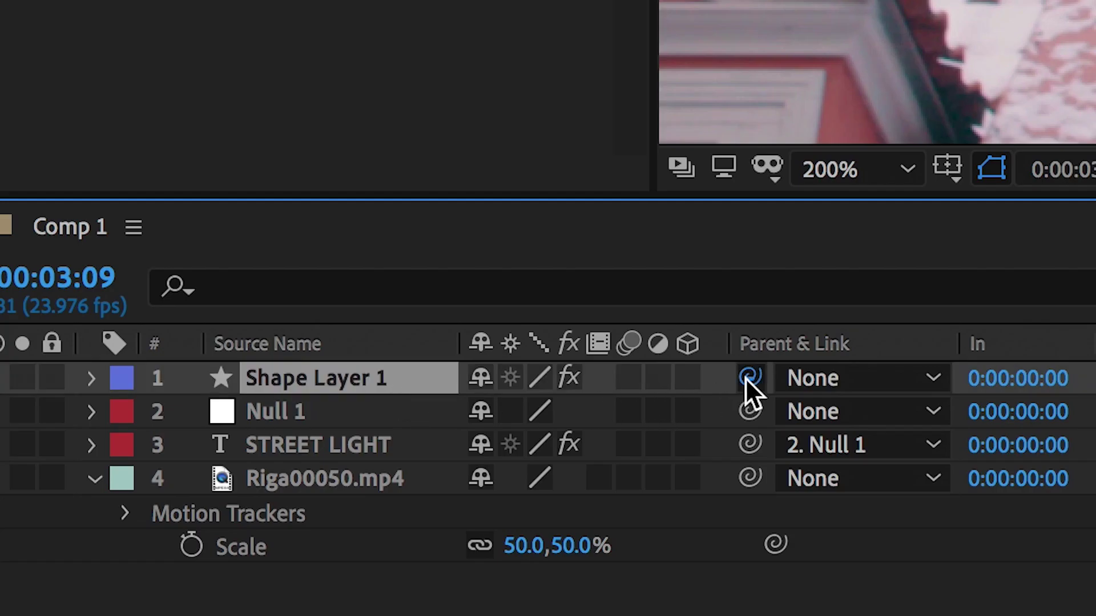
left_click_drag(747, 377, 340, 419)
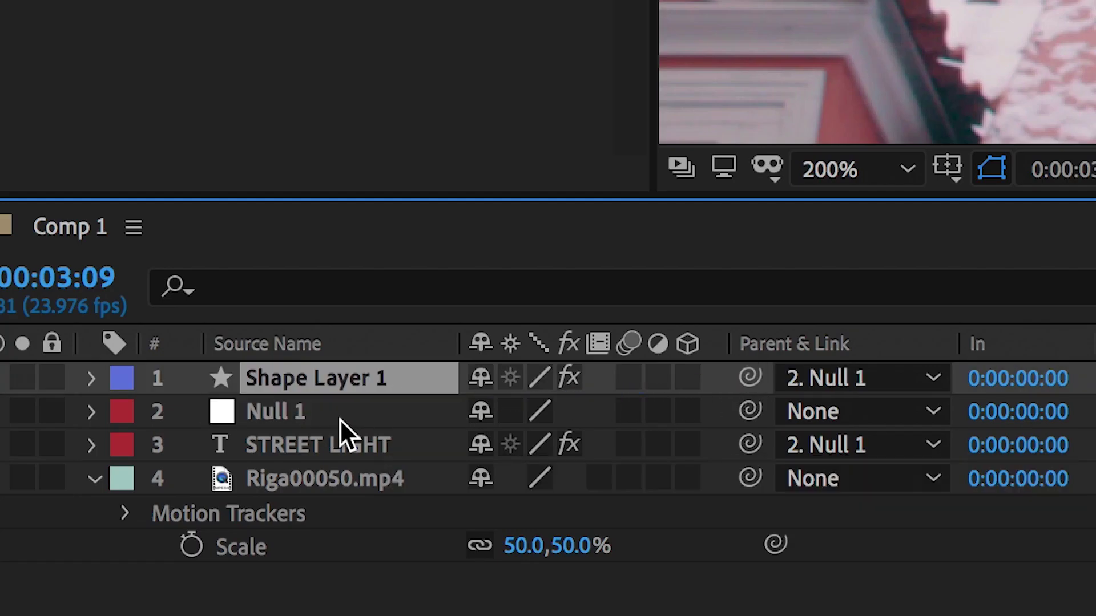
key("Home")
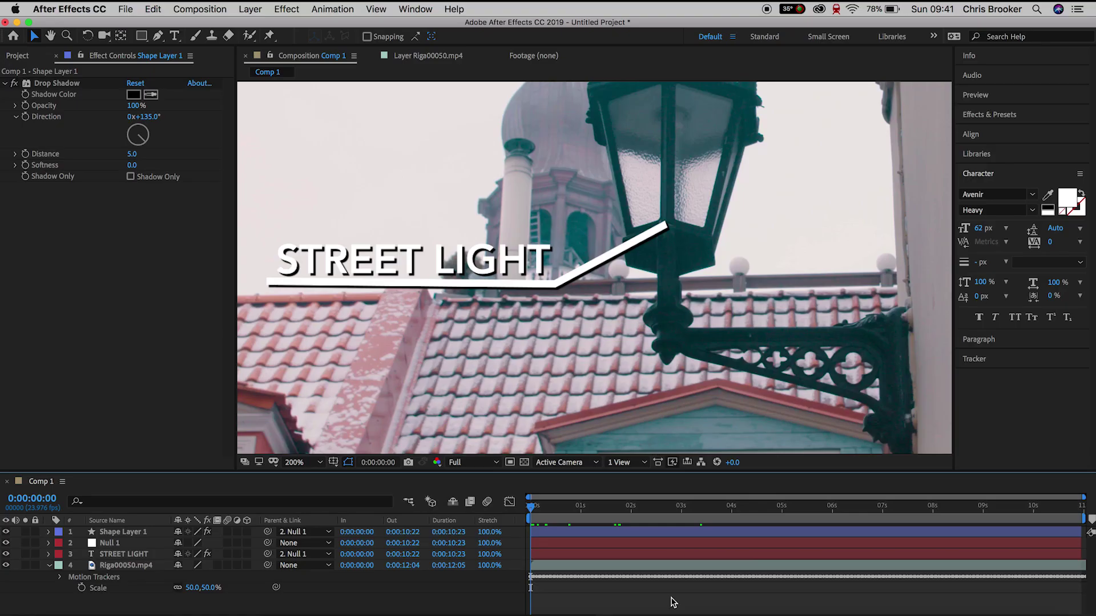
key("space")
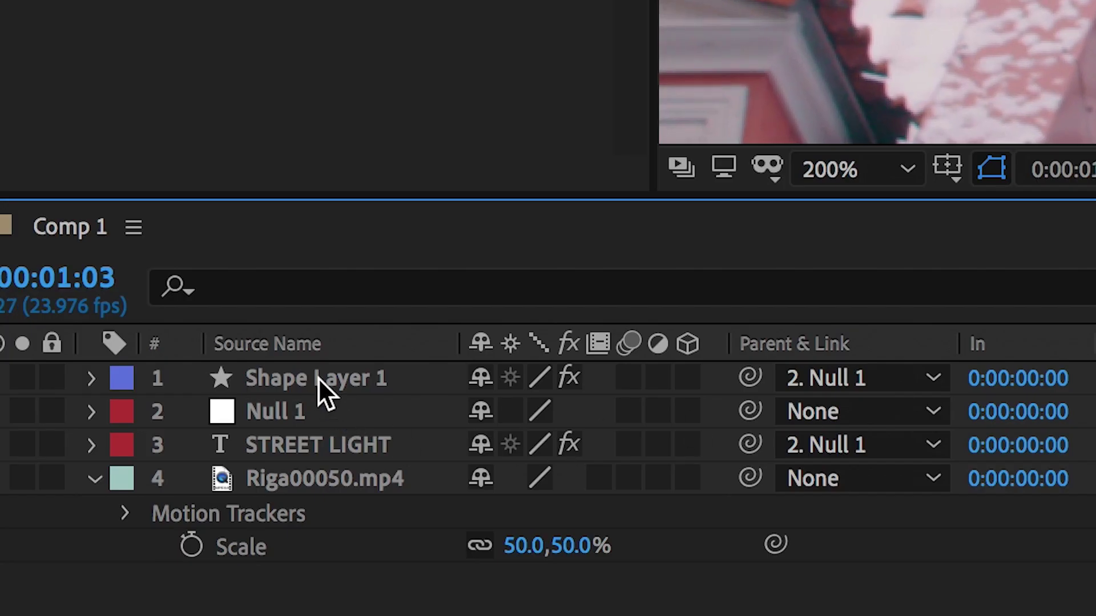
left_click(317, 378)
Step: Add Trim Paths to Shape Layer 1's contents
left_click(93, 379)
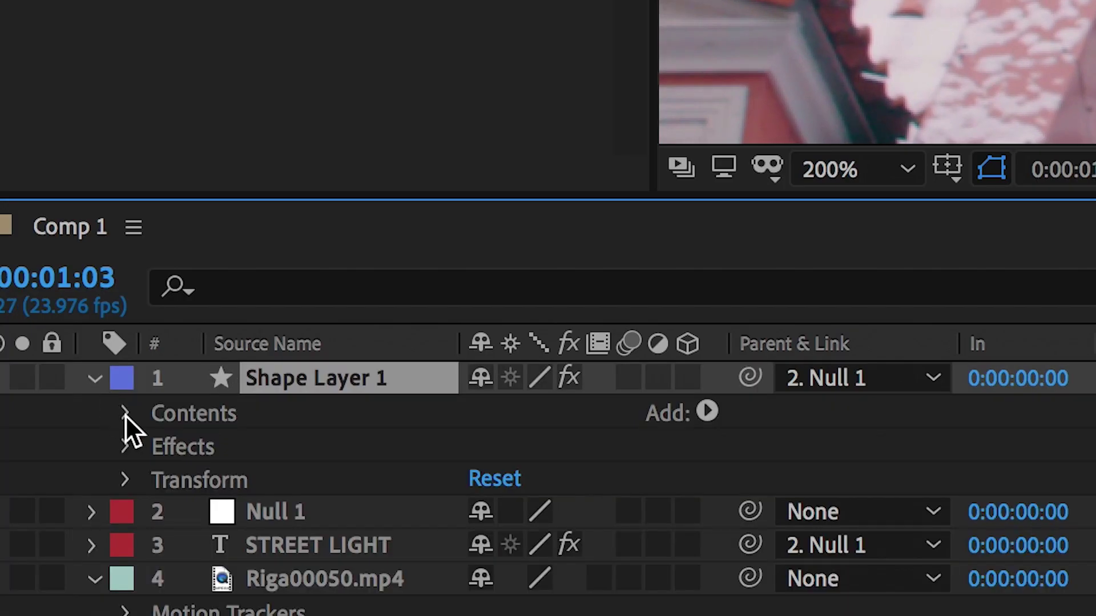
left_click(125, 415)
left_click(706, 411)
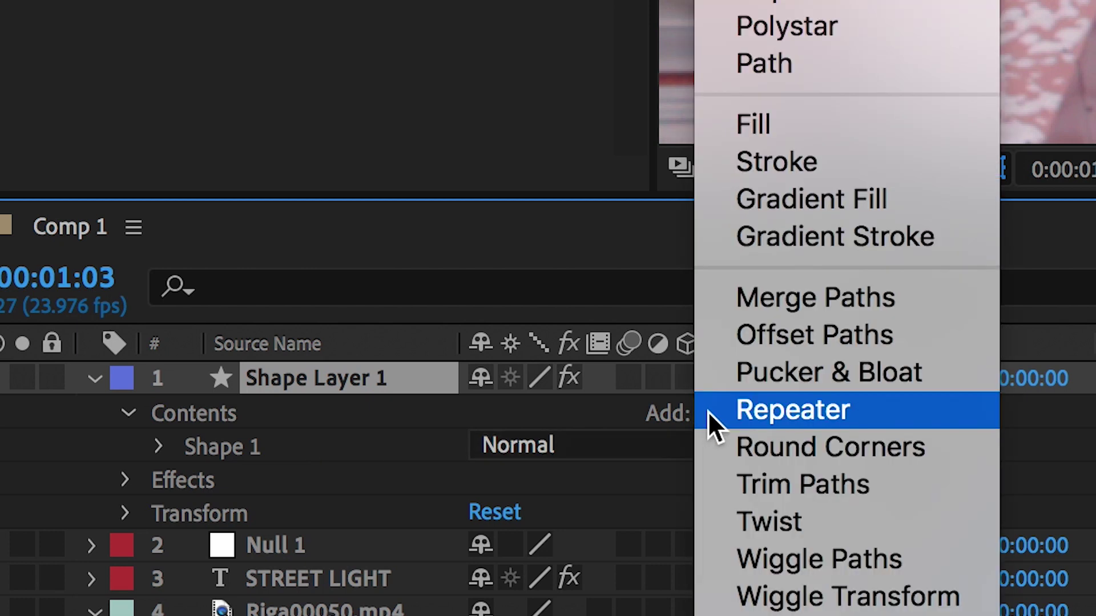
left_click(927, 492)
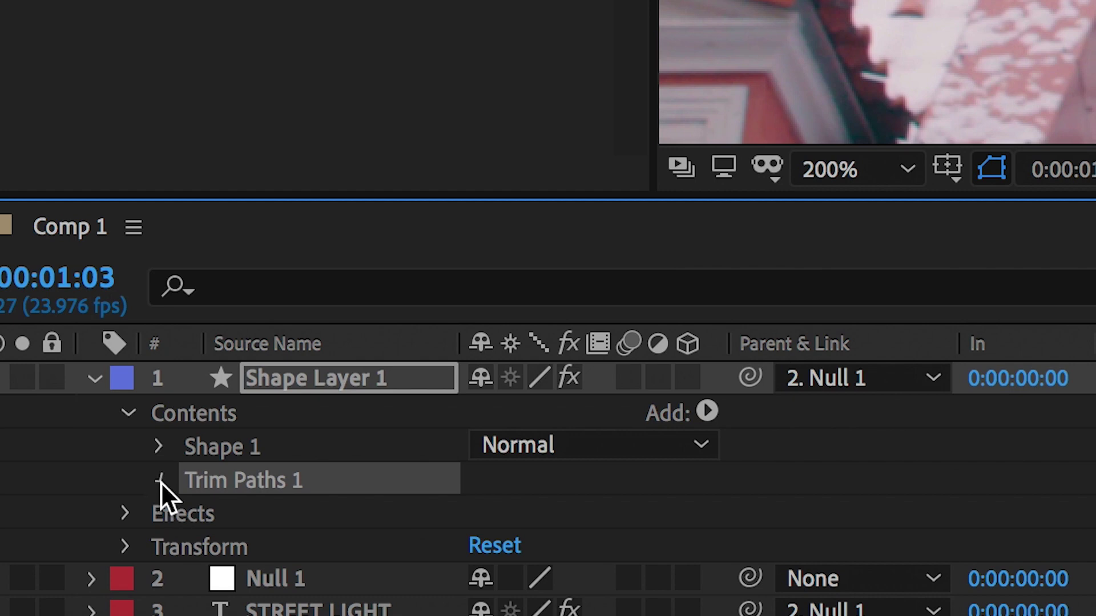
left_click(158, 480)
left_click_drag(477, 514, 581, 520)
mouse_move(211, 578)
left_mouse_down()
mouse_move(238, 578)
mouse_move(142, 585)
left_mouse_up()
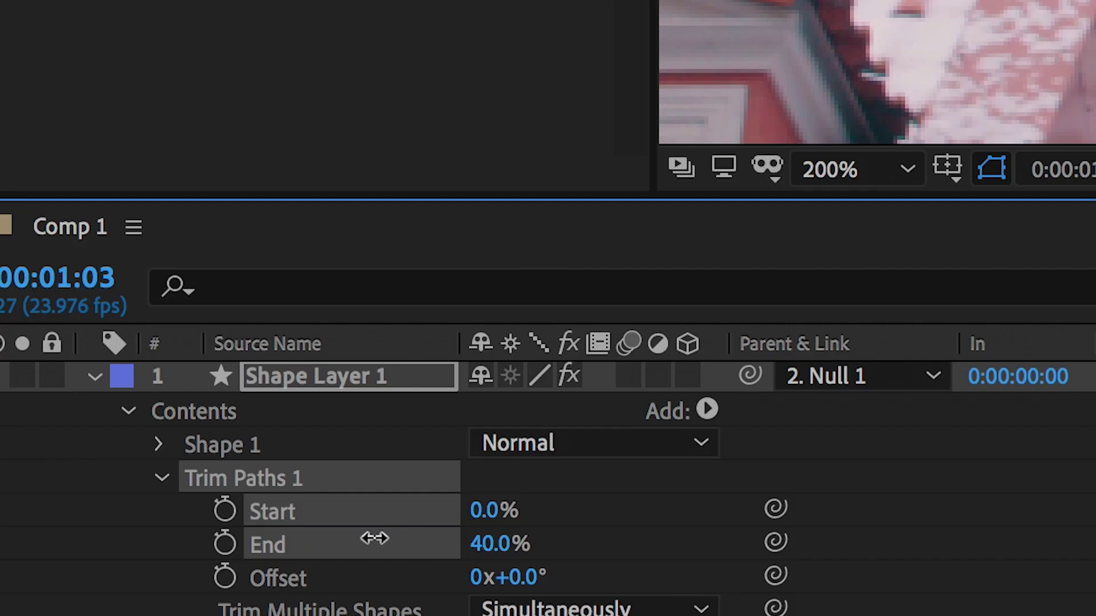
Step: Keyframe Trim Paths End from 0% to 100% later in time and scrub to check
left_click(254, 545)
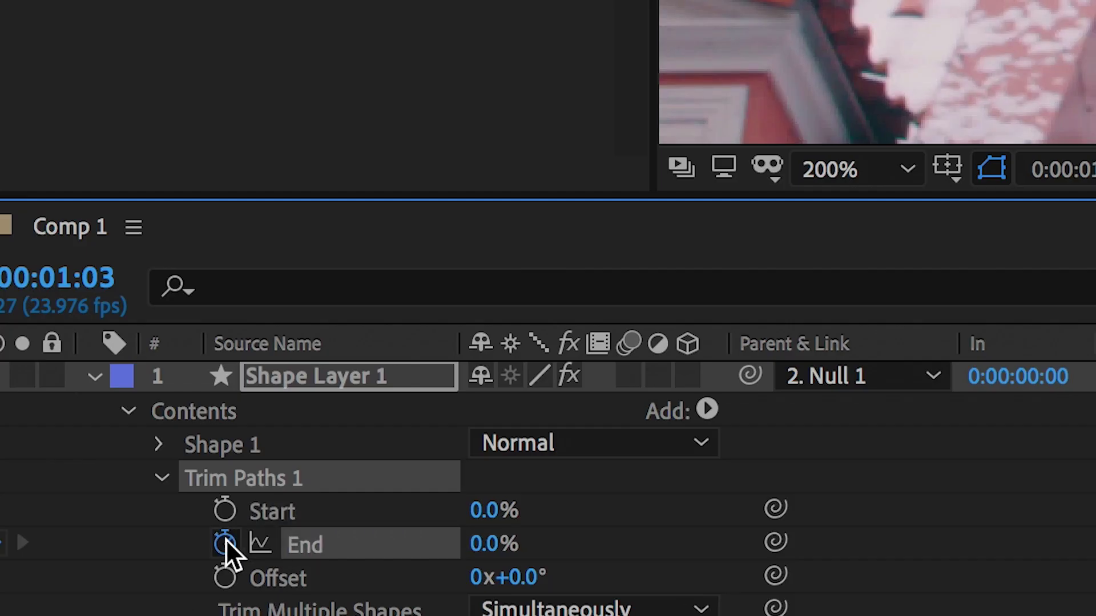
key("space")
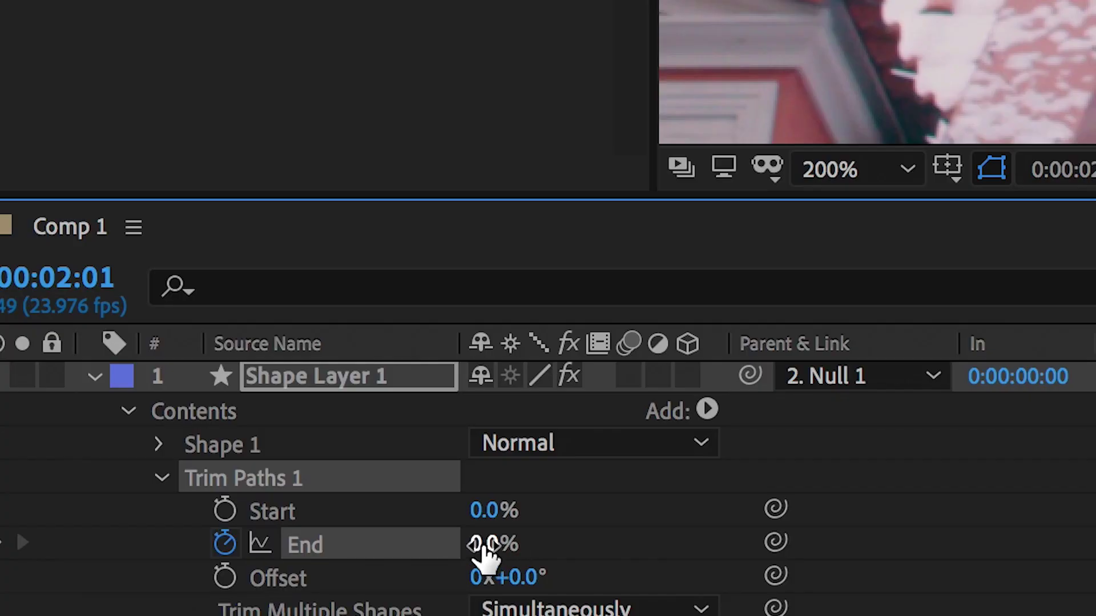
left_click_drag(180, 588, 254, 586)
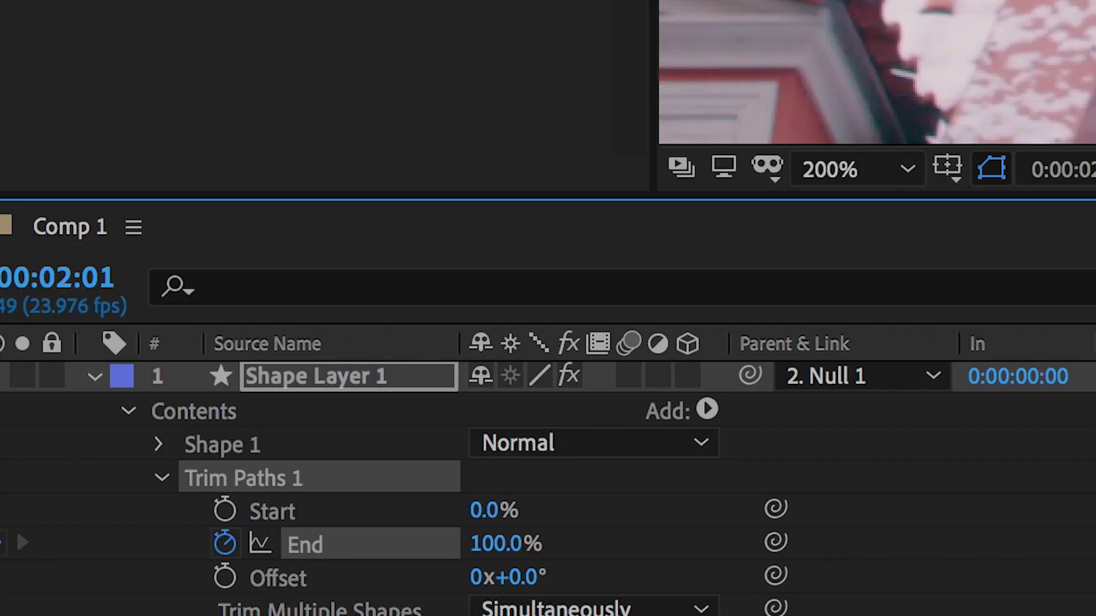
mouse_move(635, 509)
left_mouse_down()
mouse_move(586, 509)
mouse_move(626, 509)
left_mouse_up()
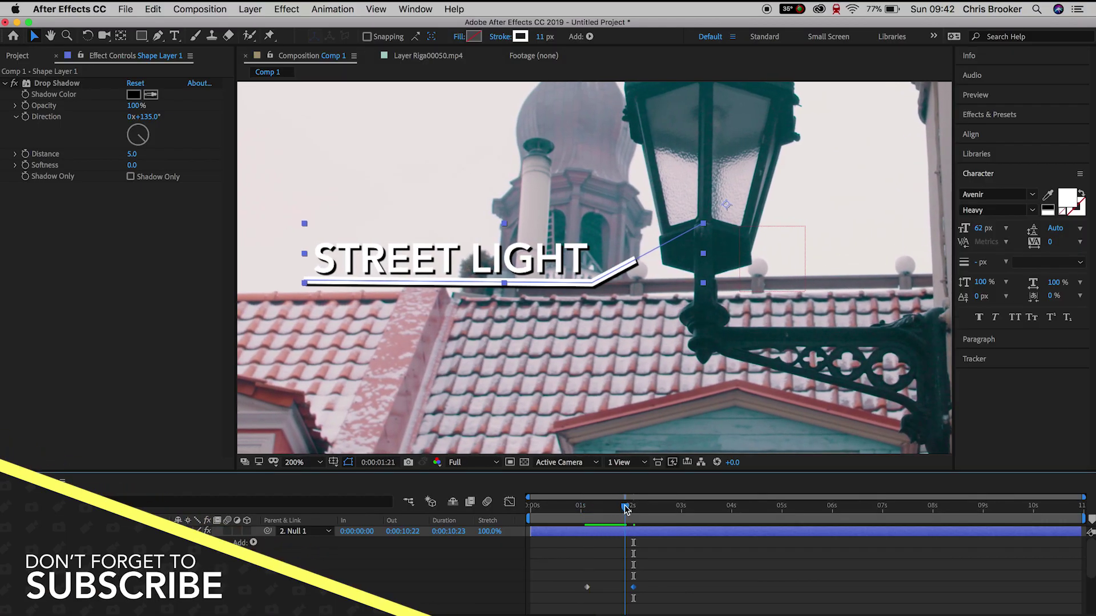
left_click(49, 531)
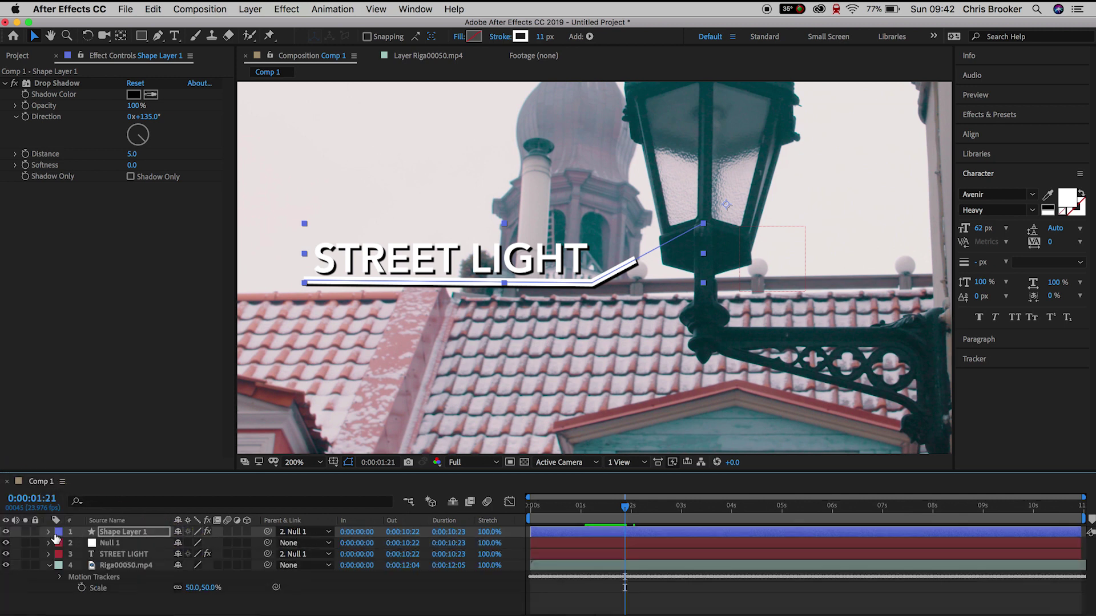
Step: Draw a rectangular mask around the STREET LIGHT title
left_click(123, 554)
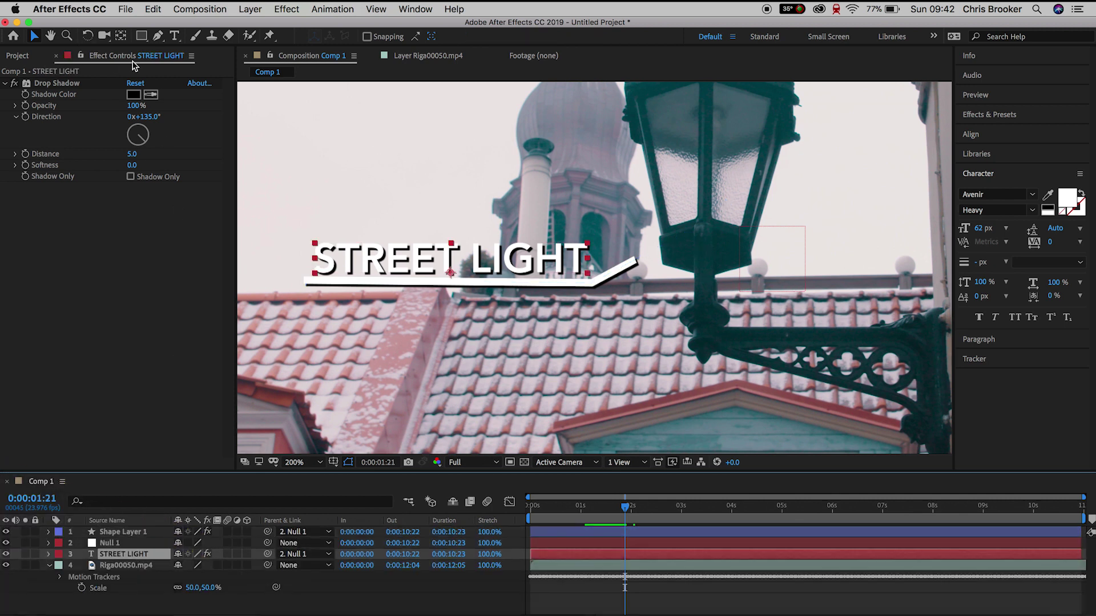
left_click_drag(141, 36, 166, 52)
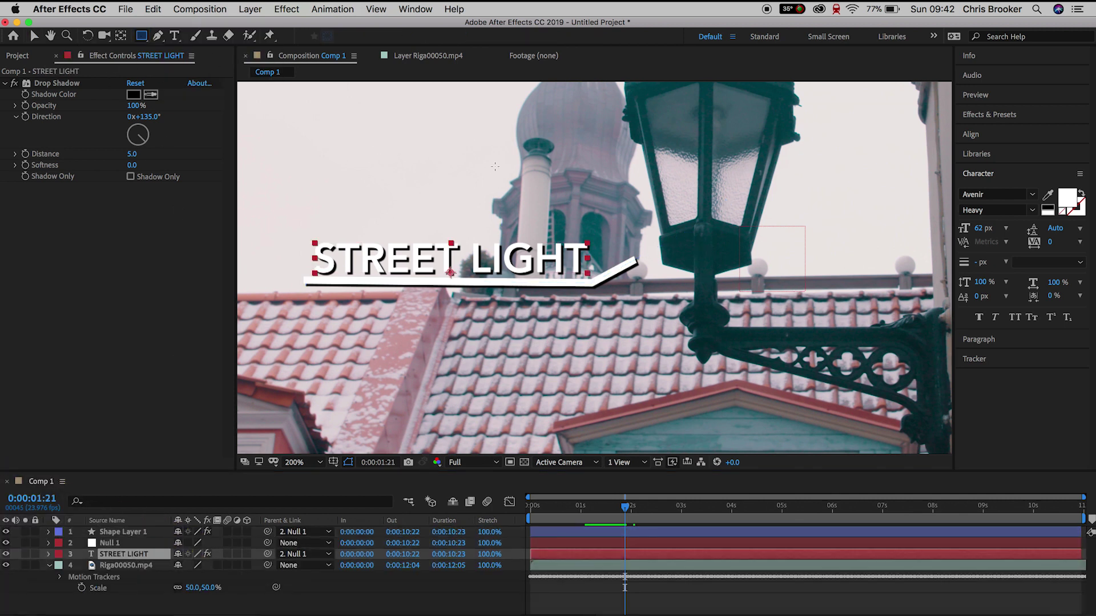
left_click_drag(597, 228, 301, 281)
Step: Keyframe the Mask Path so it starts shrunk leftward, hiding the title, and wipes it on
left_click(71, 588)
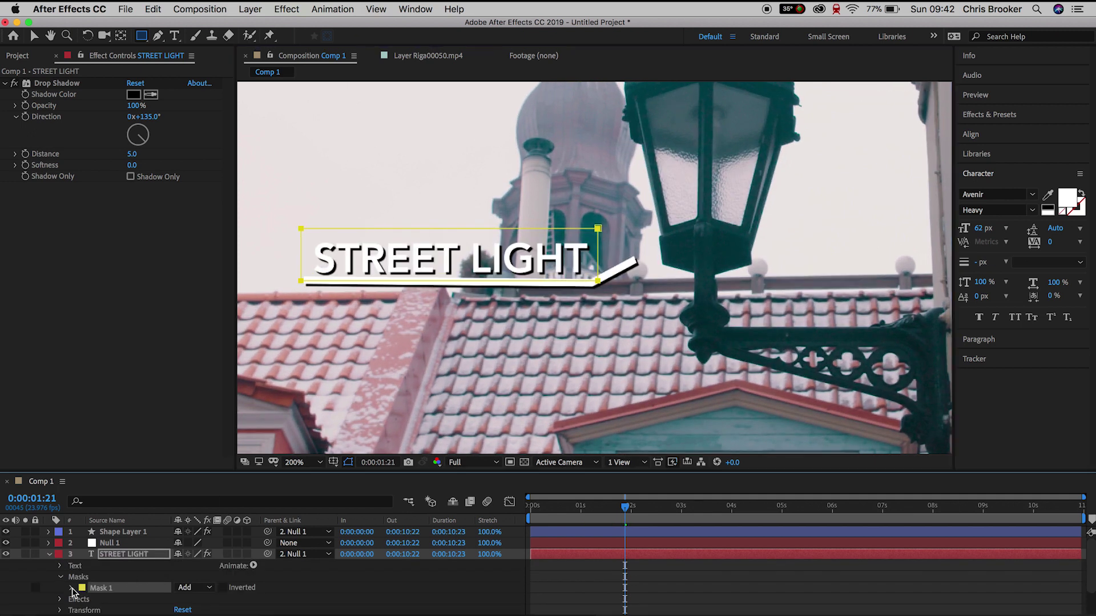
scroll(74, 591, "down", 2)
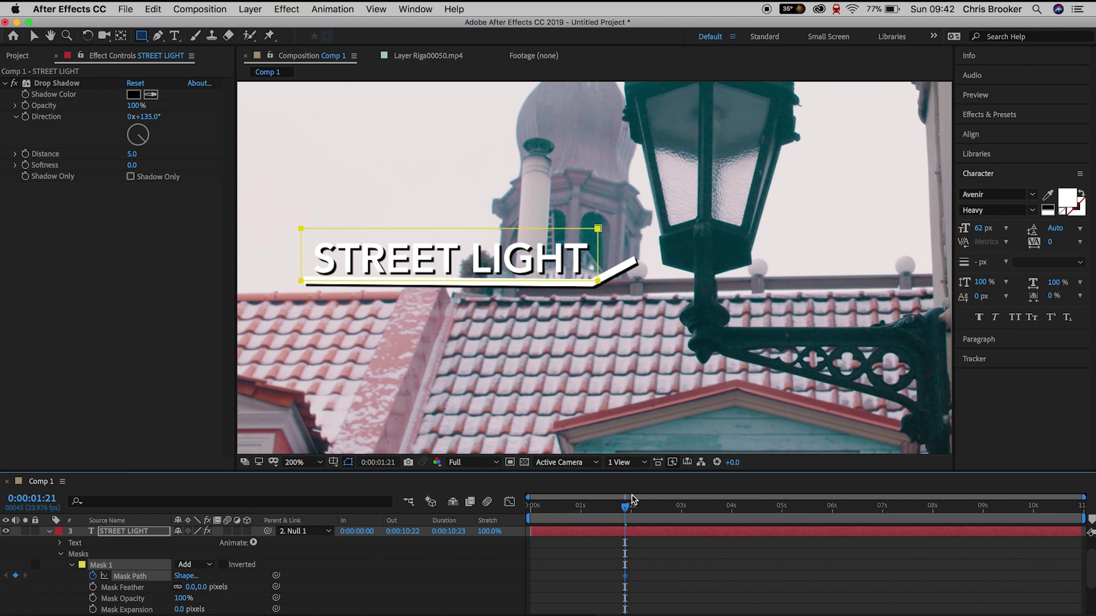
left_click_drag(616, 510, 587, 512)
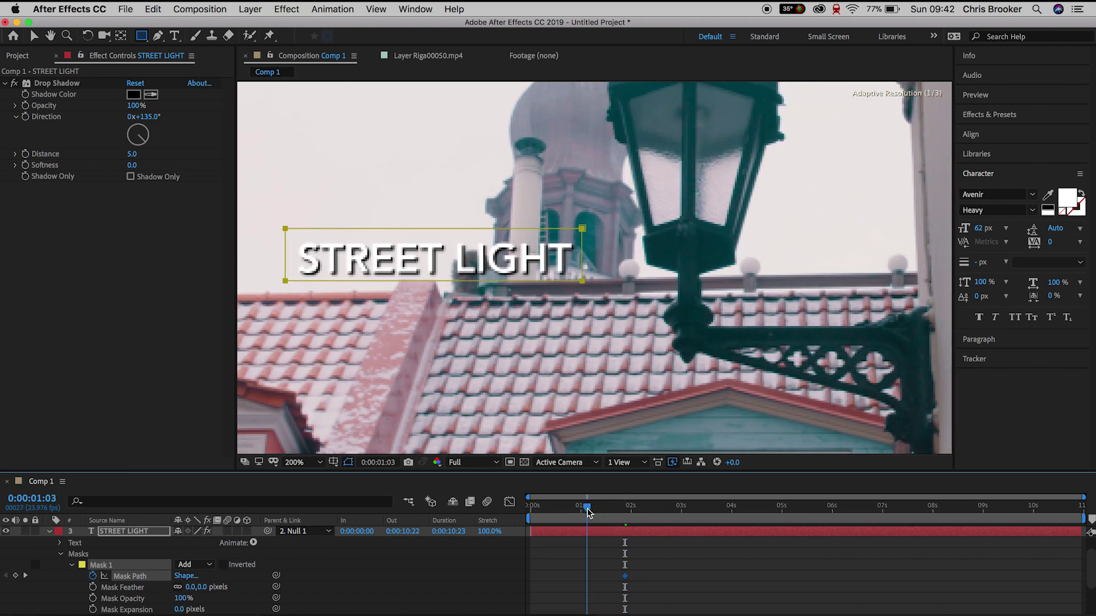
left_click(35, 36)
left_click(574, 215)
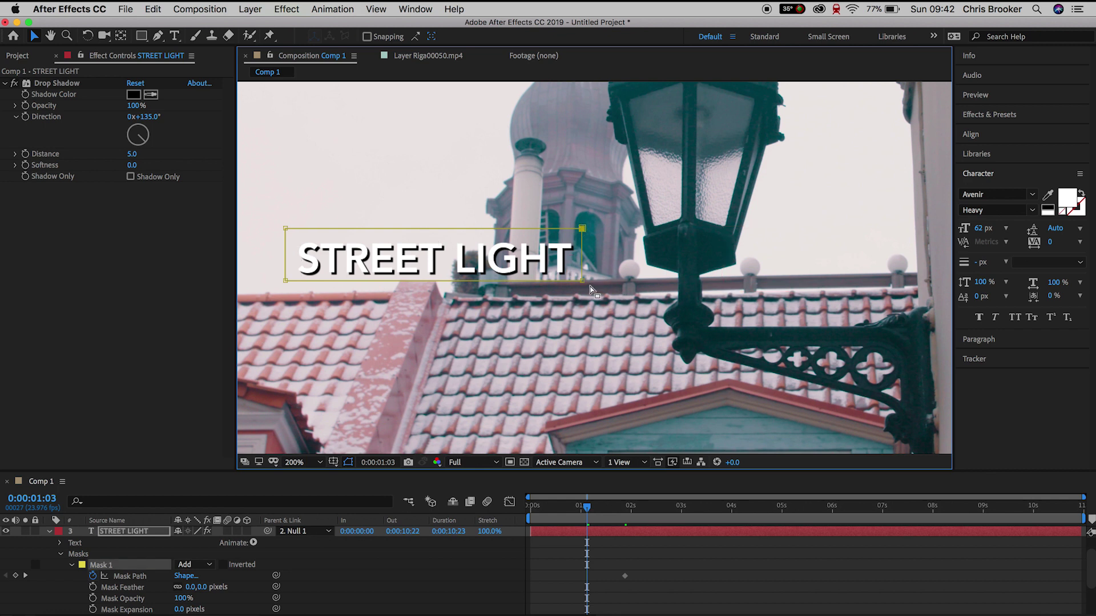
left_click_drag(582, 284, 431, 284)
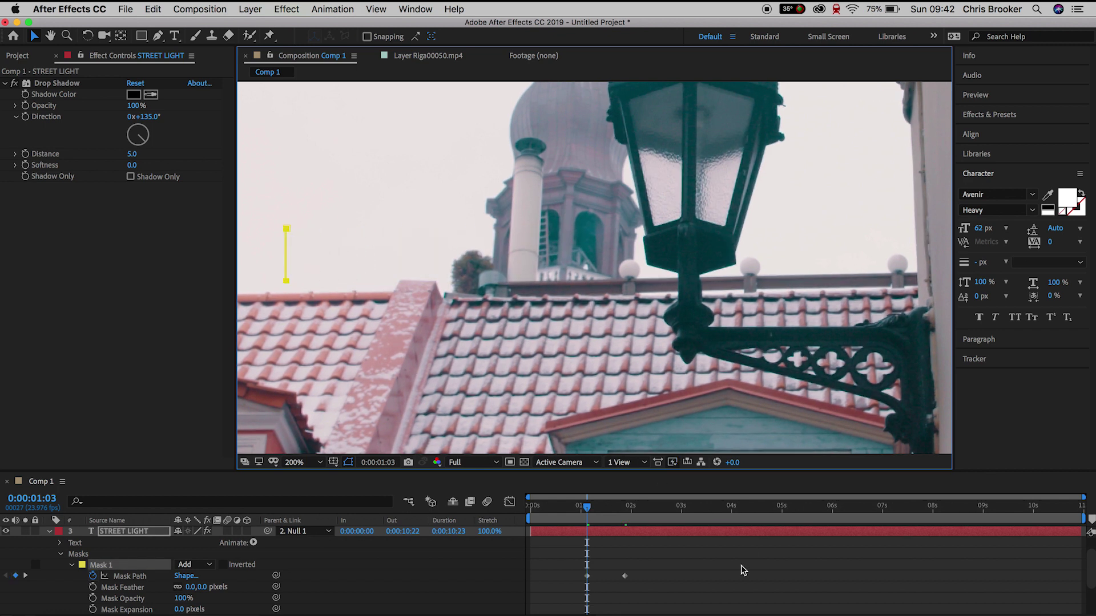
left_click(726, 576)
Step: Preview the title wipe with the viewer magnification set to Fit up to 100%
key("space")
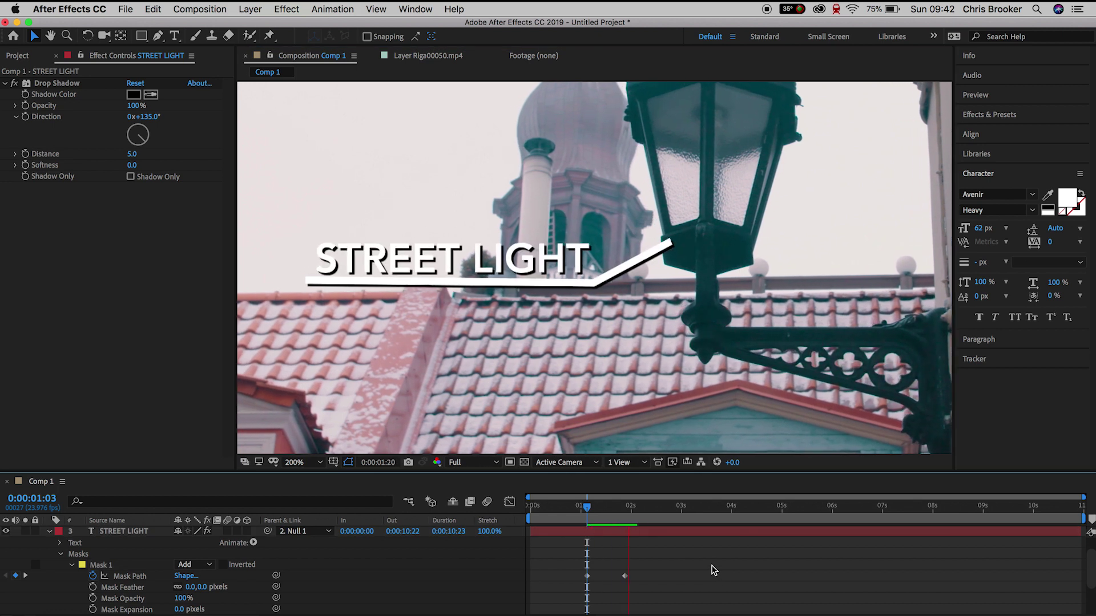
left_click(302, 463)
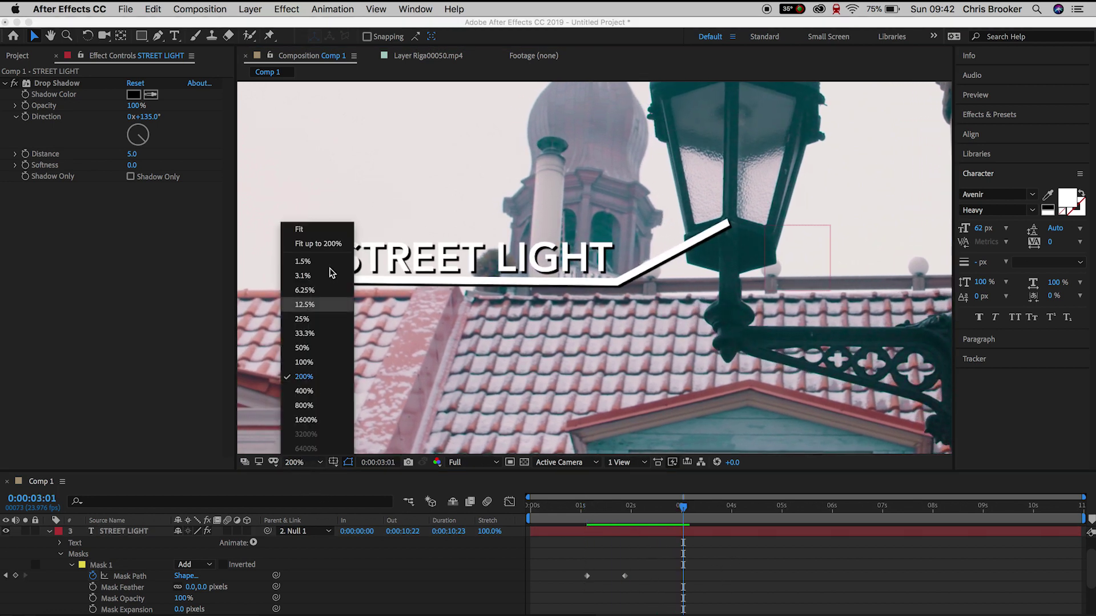
left_click(329, 233)
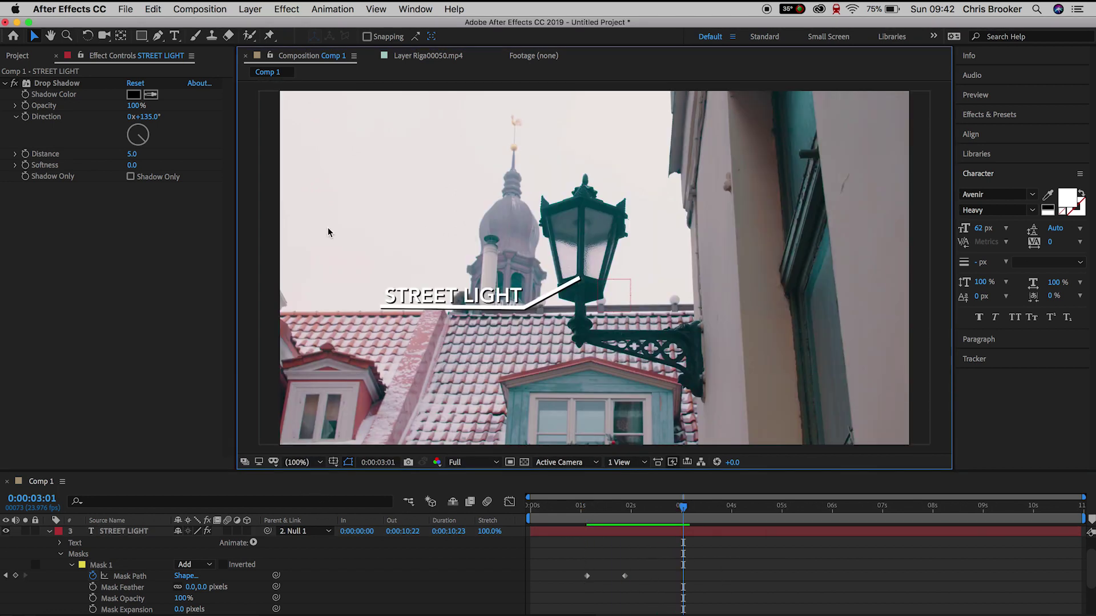
left_click(50, 531)
Step: Type a paragraph below the title about the street light captured in Riga, Latvia
key("space")
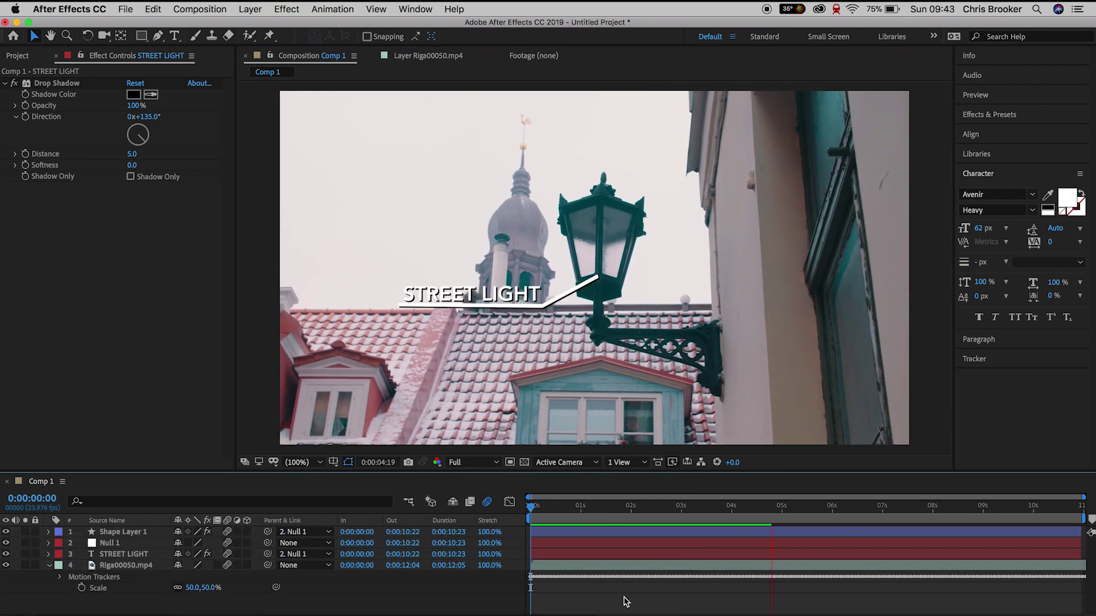
scroll(726, 334, "up", 1)
key("super+t")
left_click(432, 222)
type("This street light was captured in Riga, Latvia. It's pretty cool,")
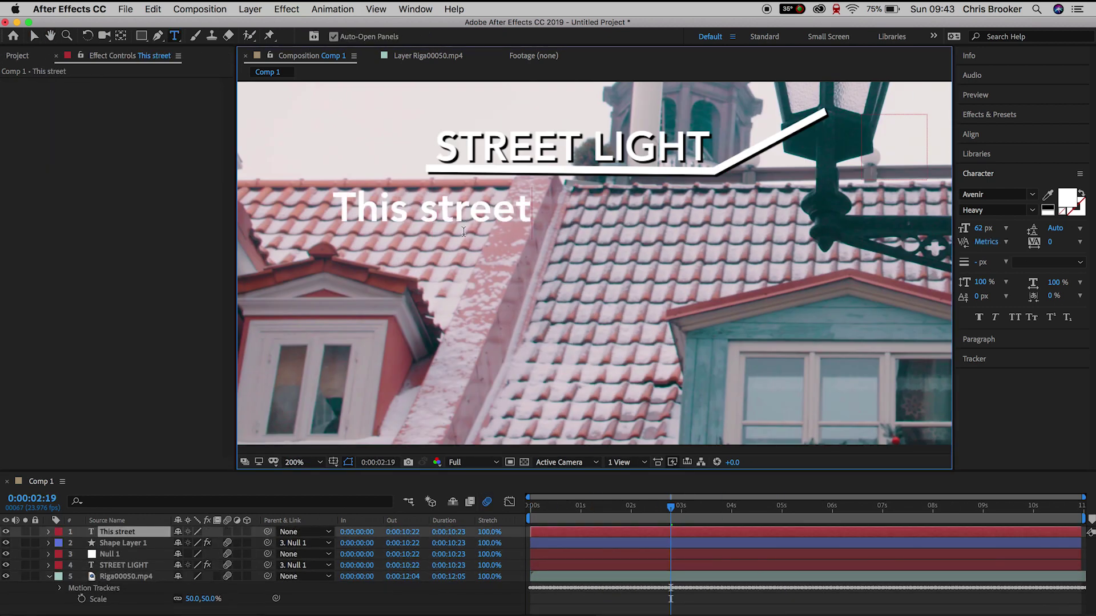
type(" right? I'm just typing some really random text as a demonstration of how you can parent another text layer to the null object and stick it to the point out animation. YAY!")
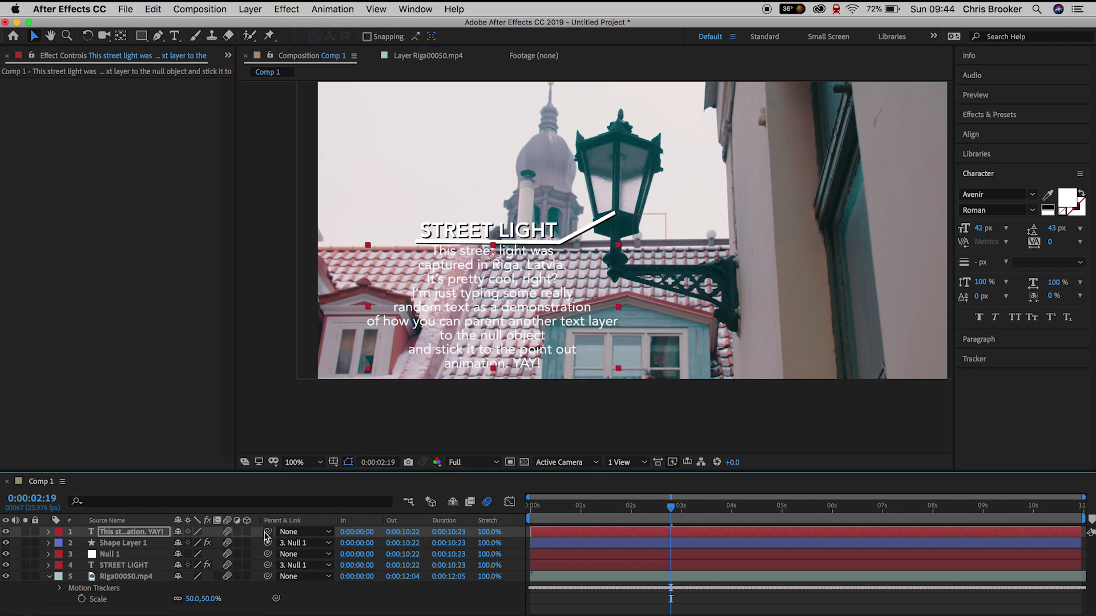
Step: Parent the paragraph text to Null 1 and preview it following the title
left_click_drag(120, 571, 136, 557)
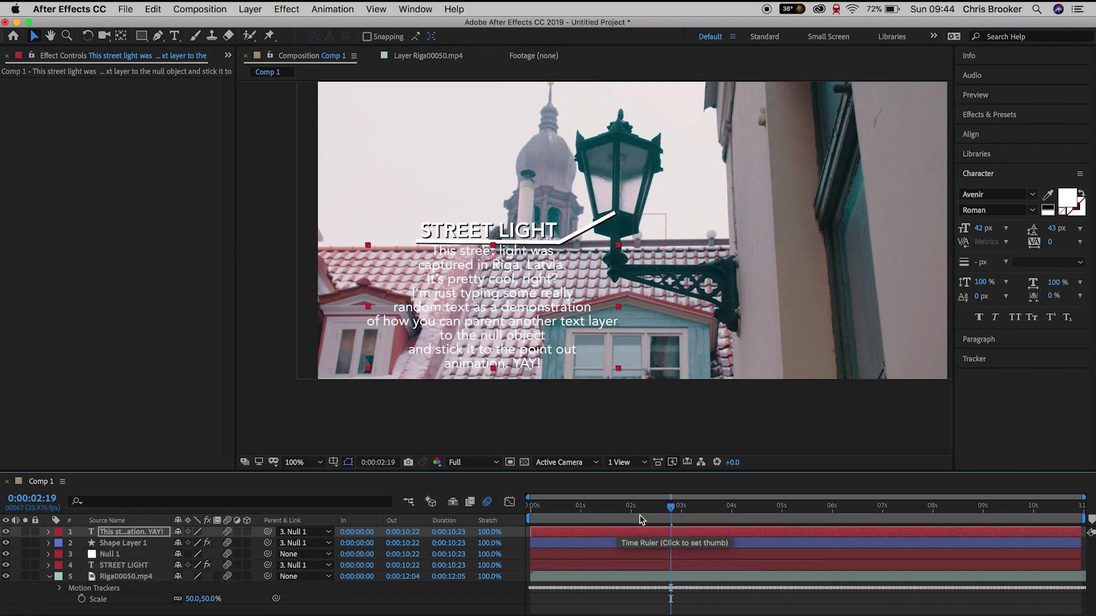
key("Page_Up")
key("Page_Up")
key("Page_Up")
key("Page_Up")
key("Page_Up")
key("Page_Up")
key("Page_Up")
key("Page_Up")
key("Page_Up")
key("Page_Up")
key("Page_Up")
key("Page_Up")
key("Page_Up")
key("Page_Up")
key("Page_Up")
key("Page_Up")
key("Page_Up")
key("Page_Up")
key("Page_Up")
key("Page_Up")
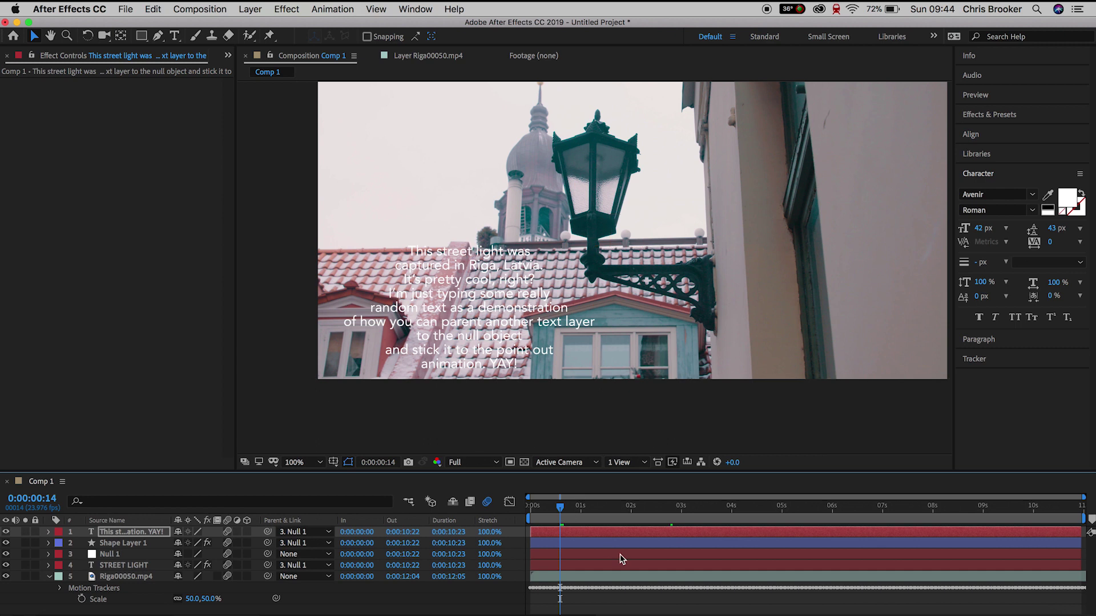
key("space")
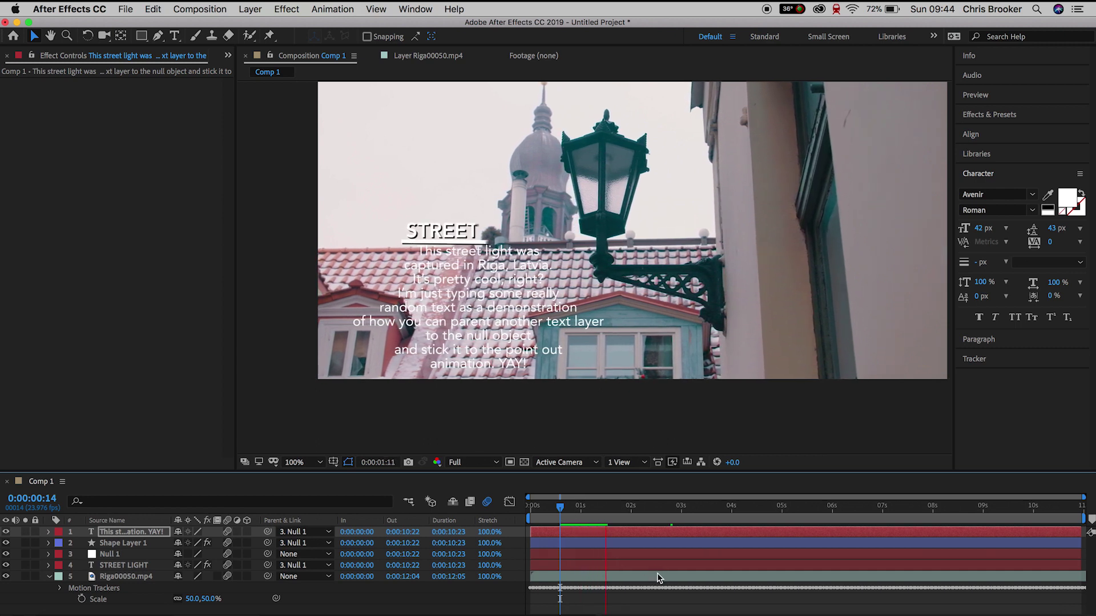
key("space")
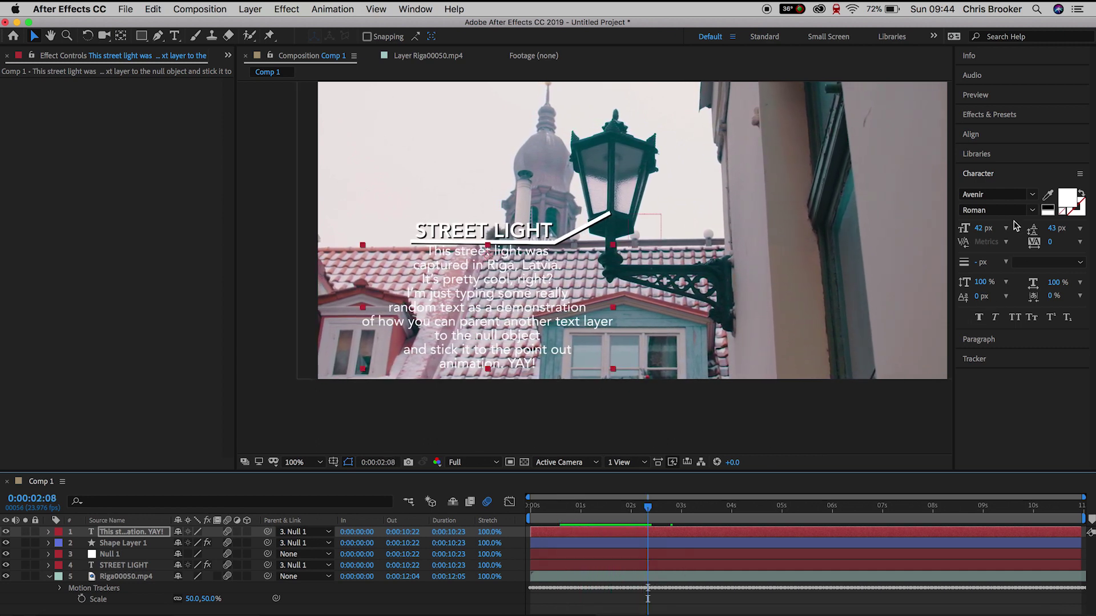
Step: Apply the Typewriter preset to the paragraph and preview it typing on from 0:00:01:00
left_click(994, 119)
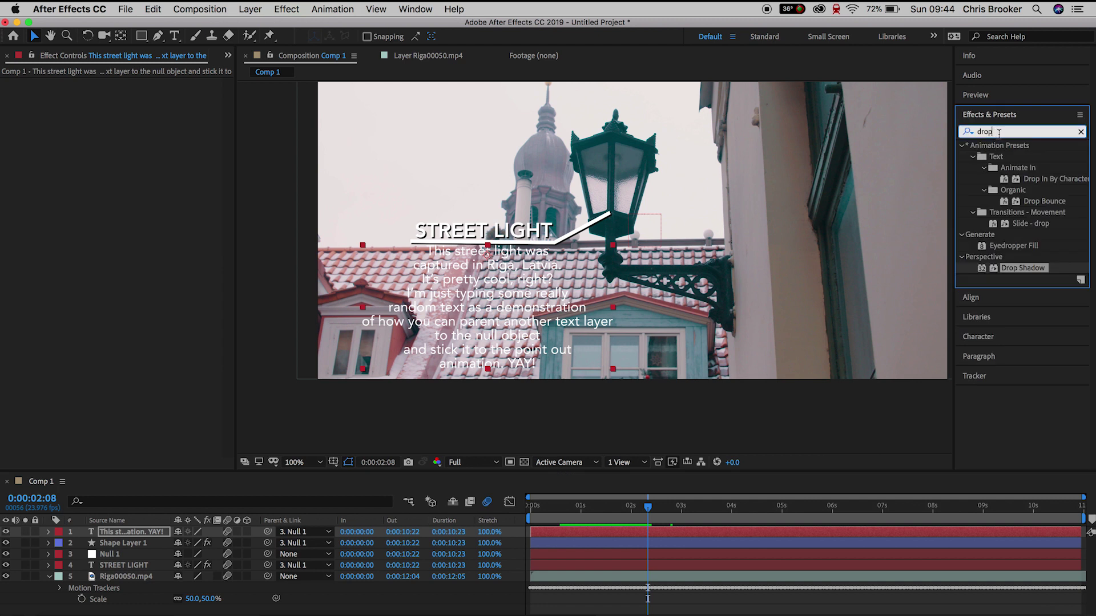
double_click(1002, 133)
type("type")
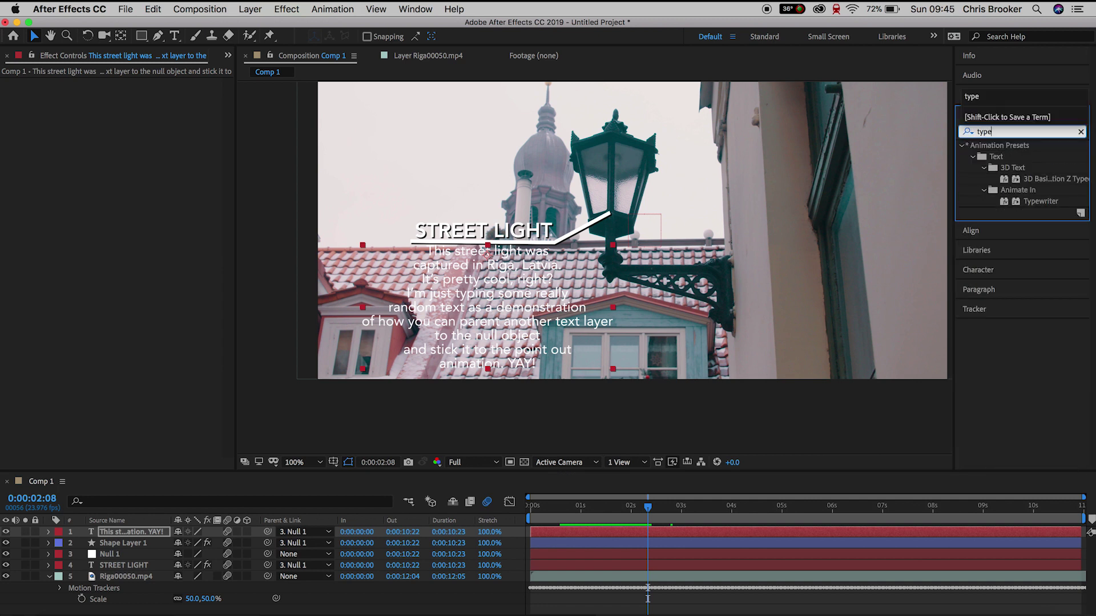
left_click_drag(1040, 201, 697, 422)
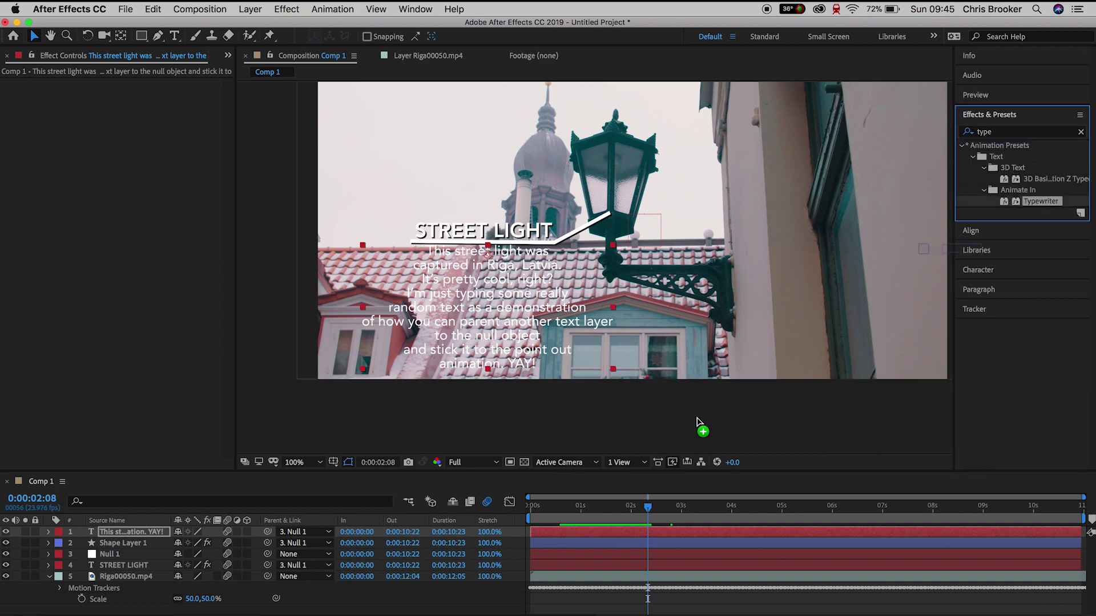
left_click_drag(577, 537, 575, 535)
left_click(581, 512)
key("space")
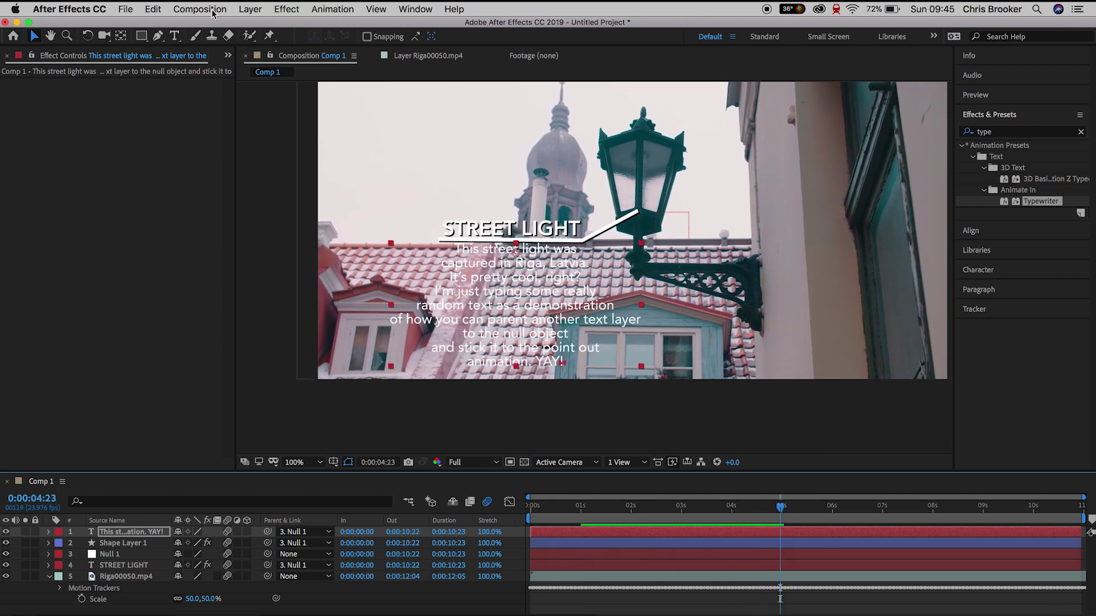
Step: Create a new dark gray solid layer and move it below the text layers
left_click(250, 9)
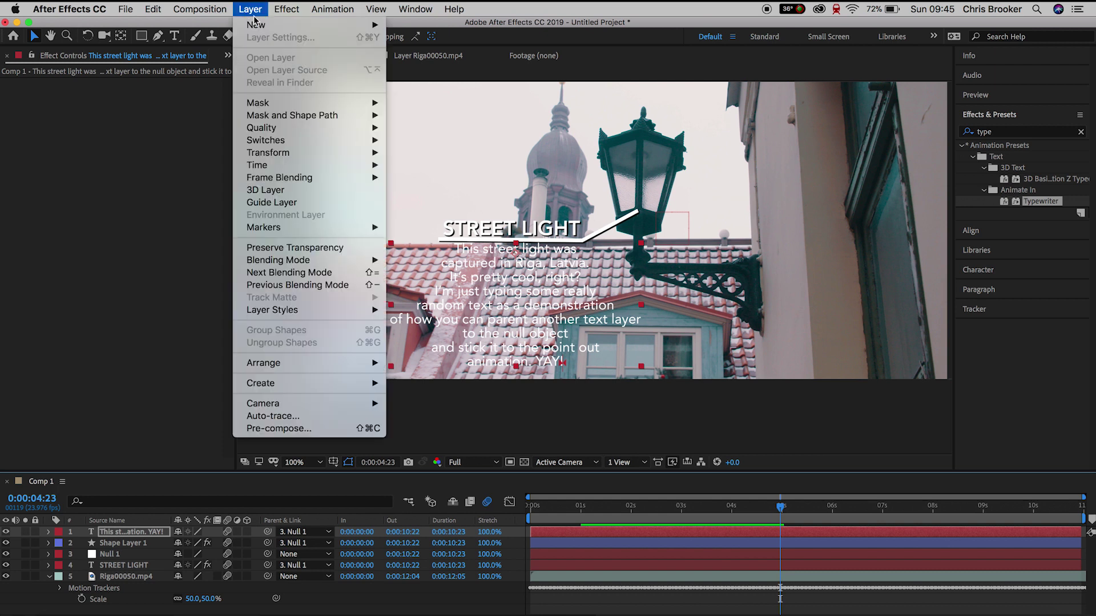
mouse_move(251, 30)
left_click(419, 41)
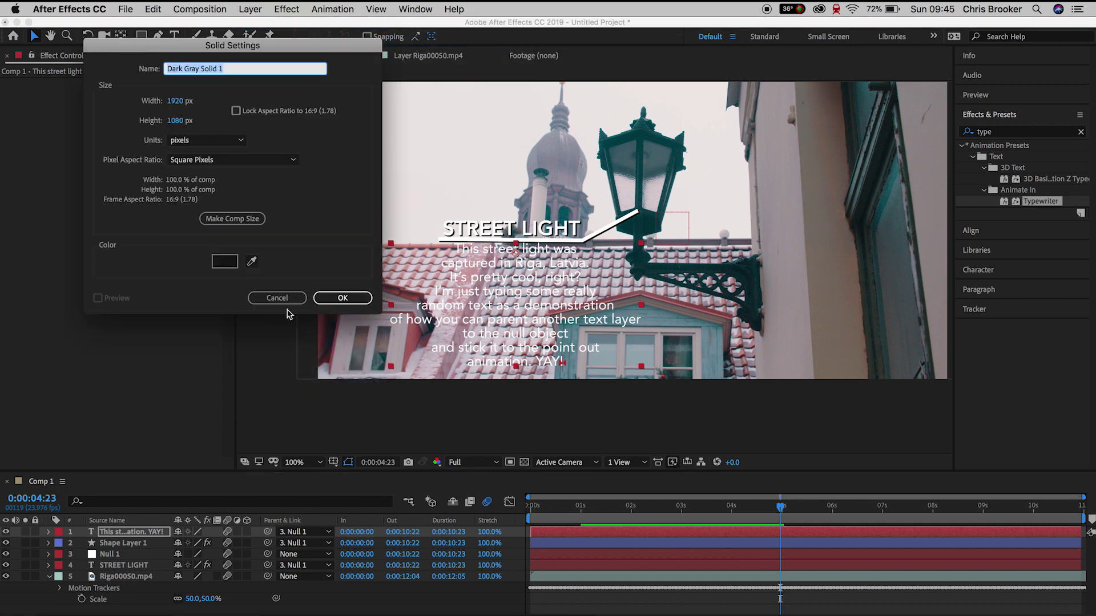
left_click(334, 297)
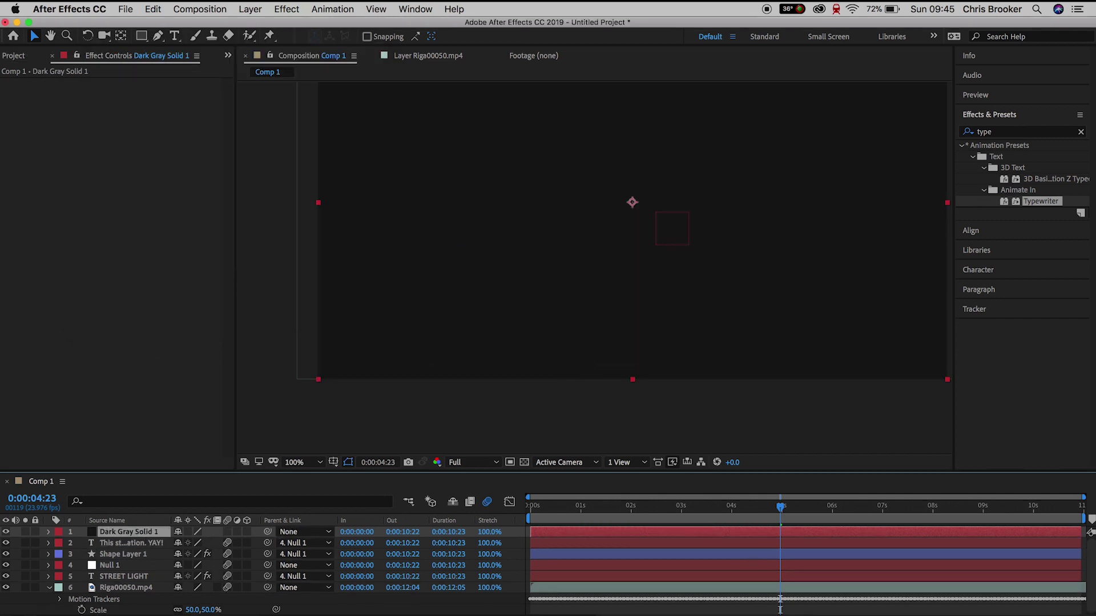
left_click_drag(129, 531, 151, 577)
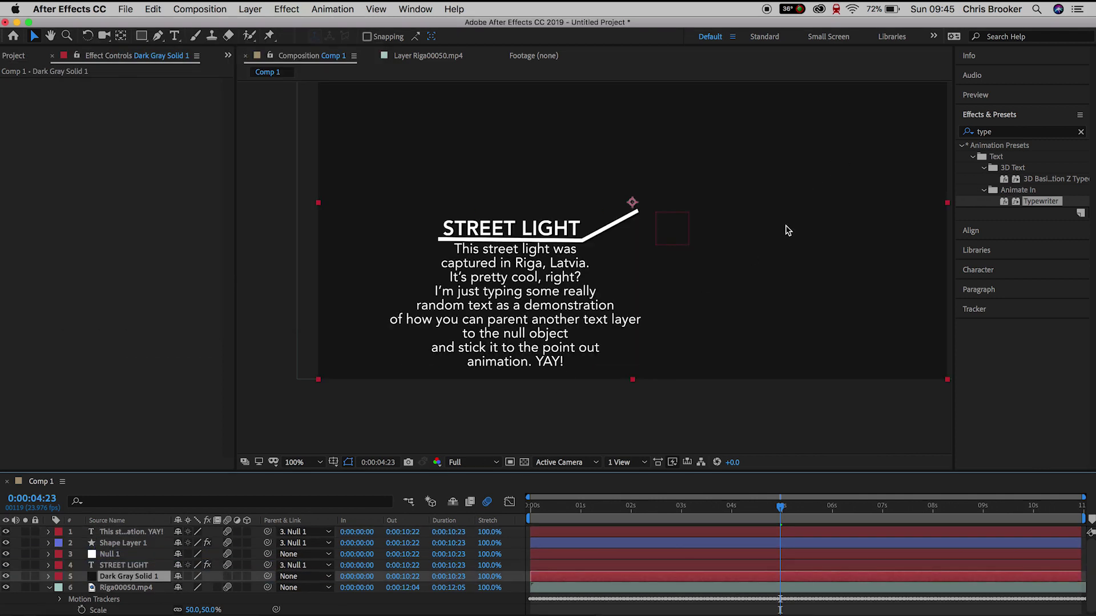
Step: Scale the solid beyond the frame and draw a rectangular mask around the title and paragraph
key("period")
key("comma")
key("comma")
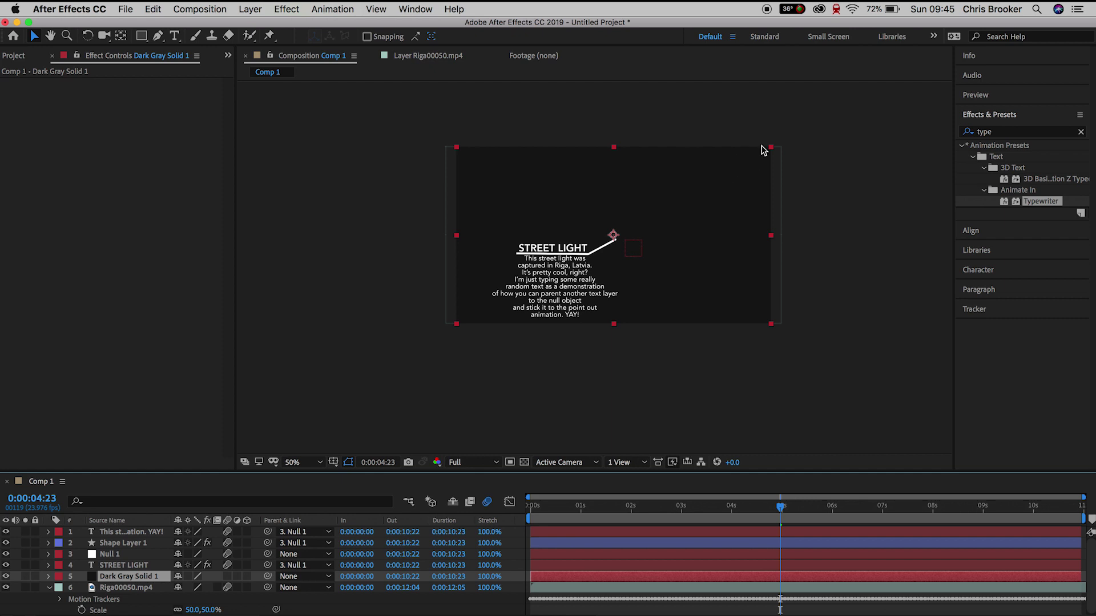
left_click_drag(764, 150, 828, 95)
left_click(143, 39)
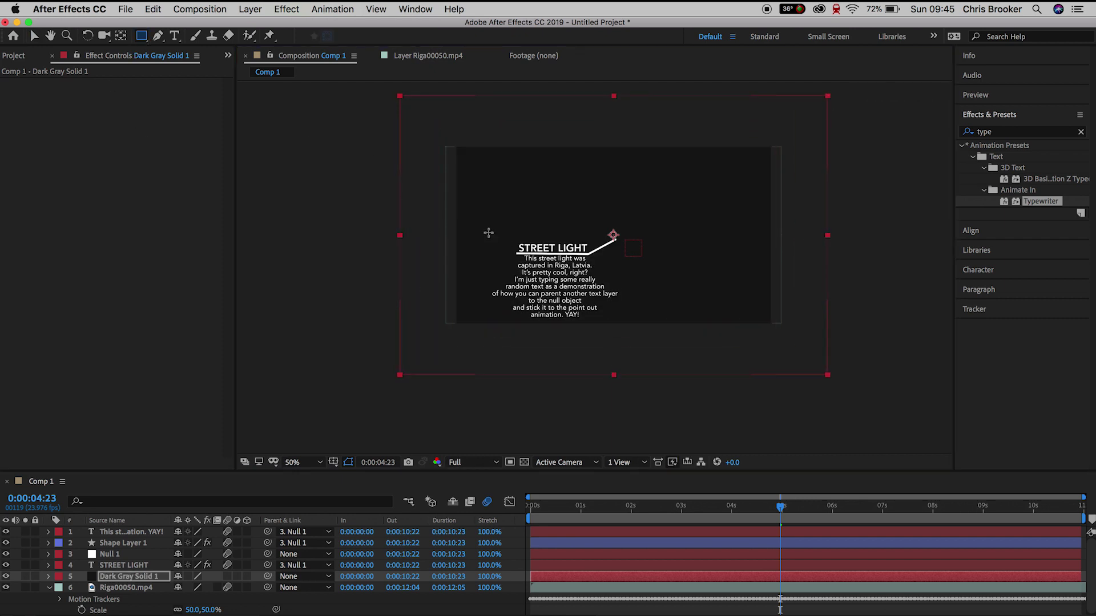
mouse_move(489, 232)
left_mouse_down()
mouse_move(606, 324)
mouse_move(628, 327)
left_mouse_up()
Step: Set Mask 1's feather to 221 pixels
left_click(317, 459)
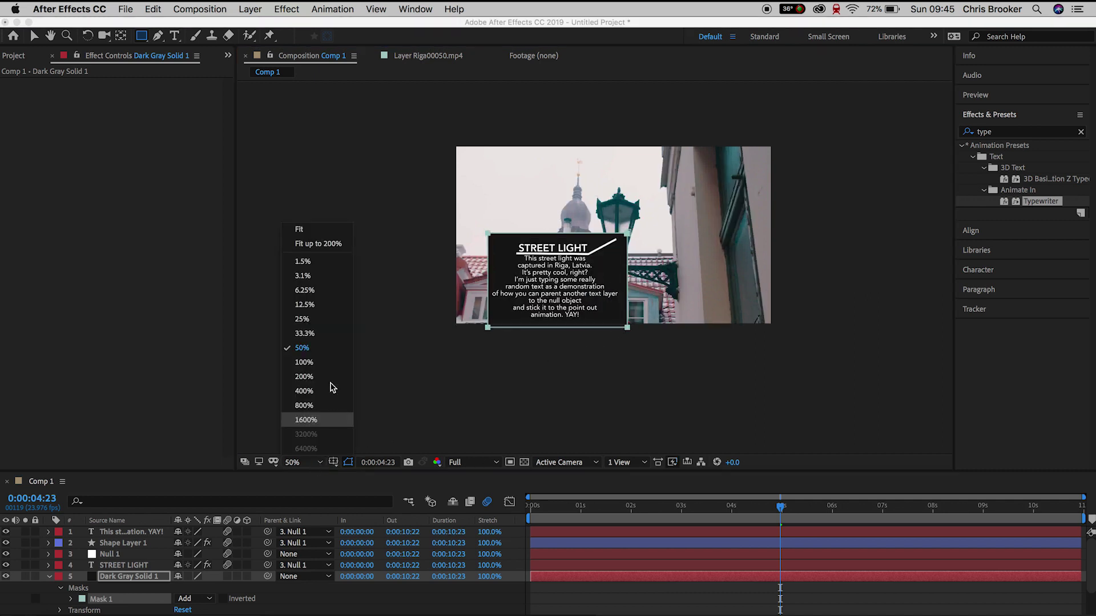
left_click(320, 245)
left_click(71, 598)
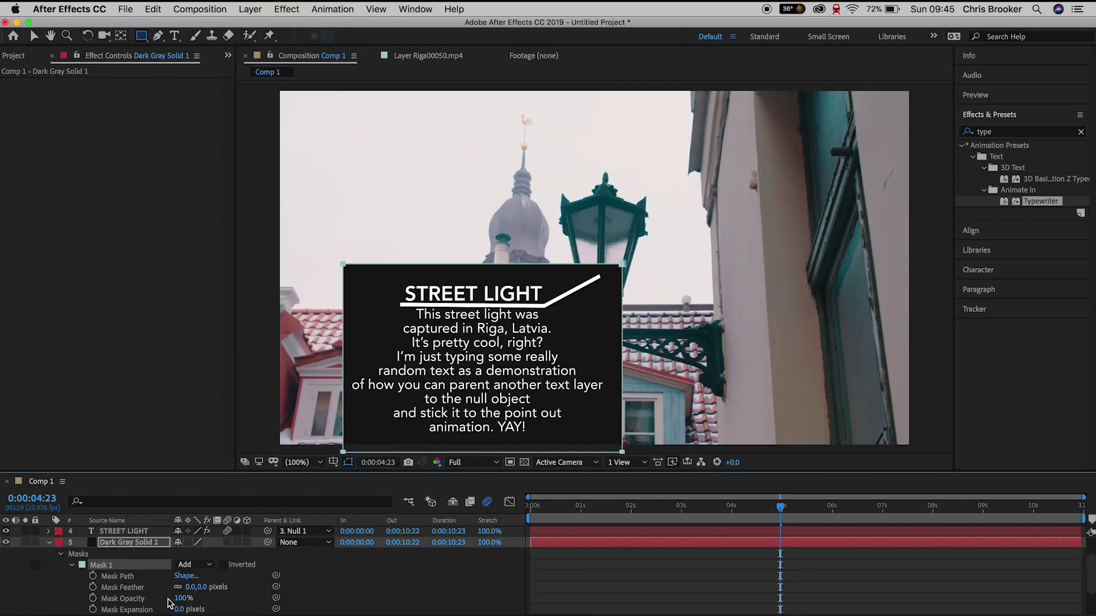
left_click_drag(211, 586, 336, 576)
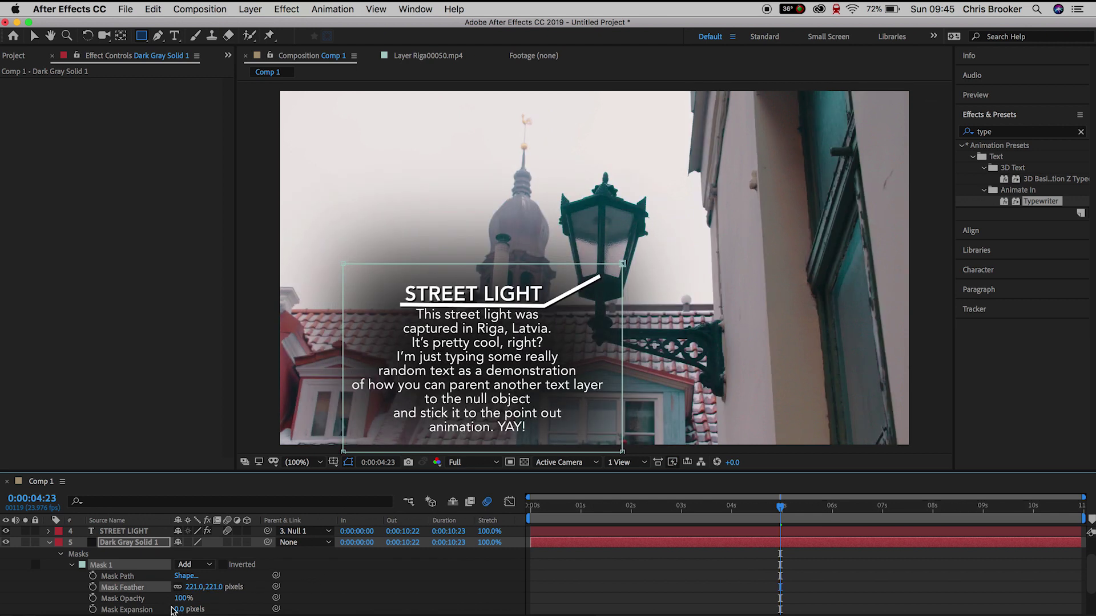
Step: Keyframe Mask Opacity from 0% to 23% at about 0:00:02:10, once the paragraph has typed on
left_click_drag(182, 599, 137, 599)
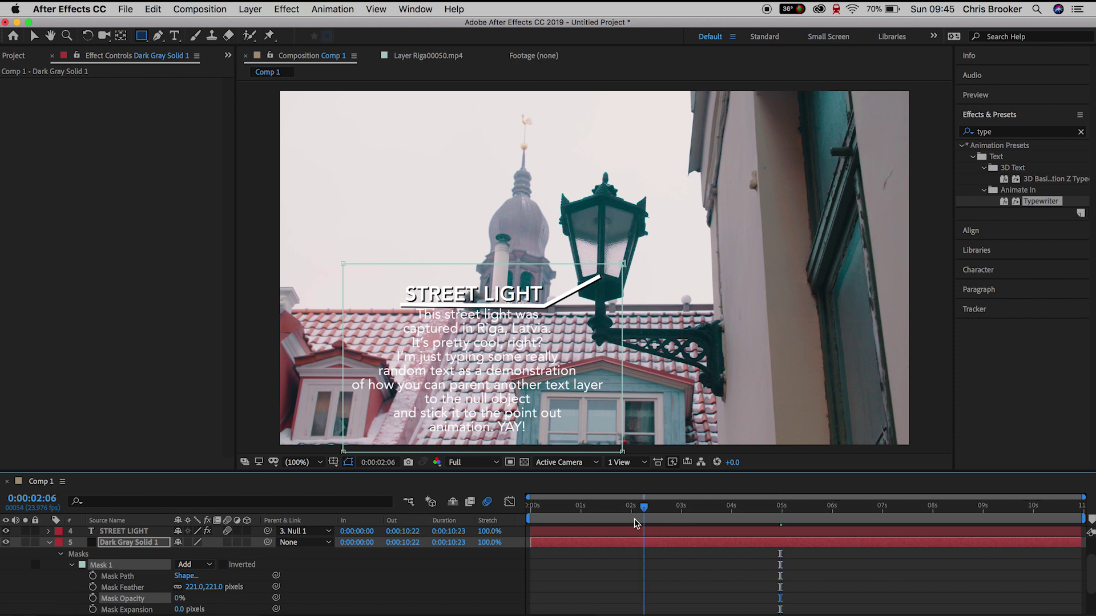
left_click_drag(635, 524, 652, 518)
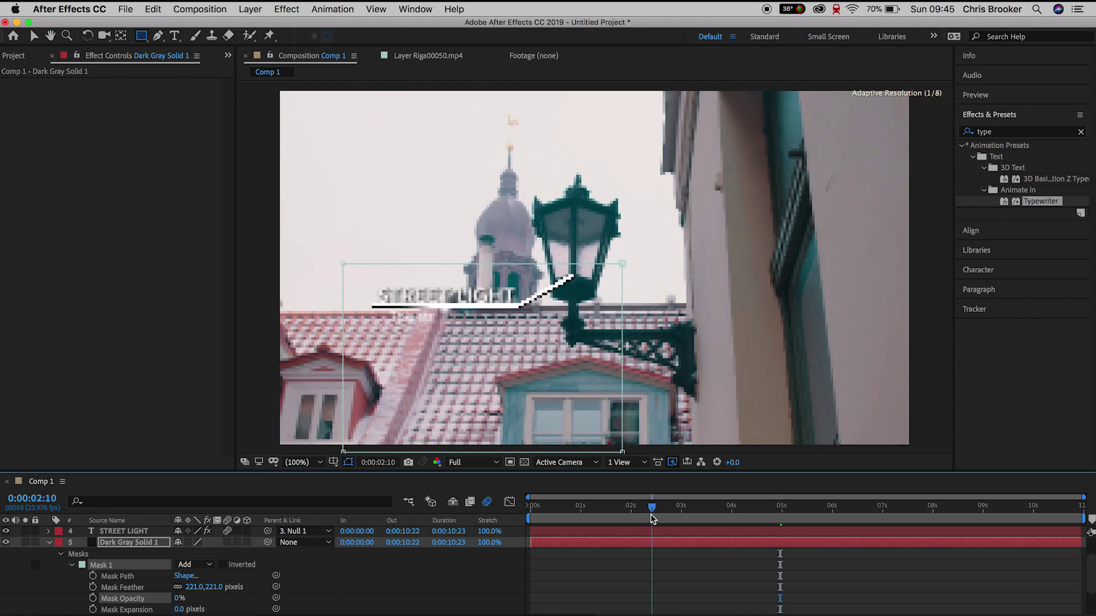
key("space")
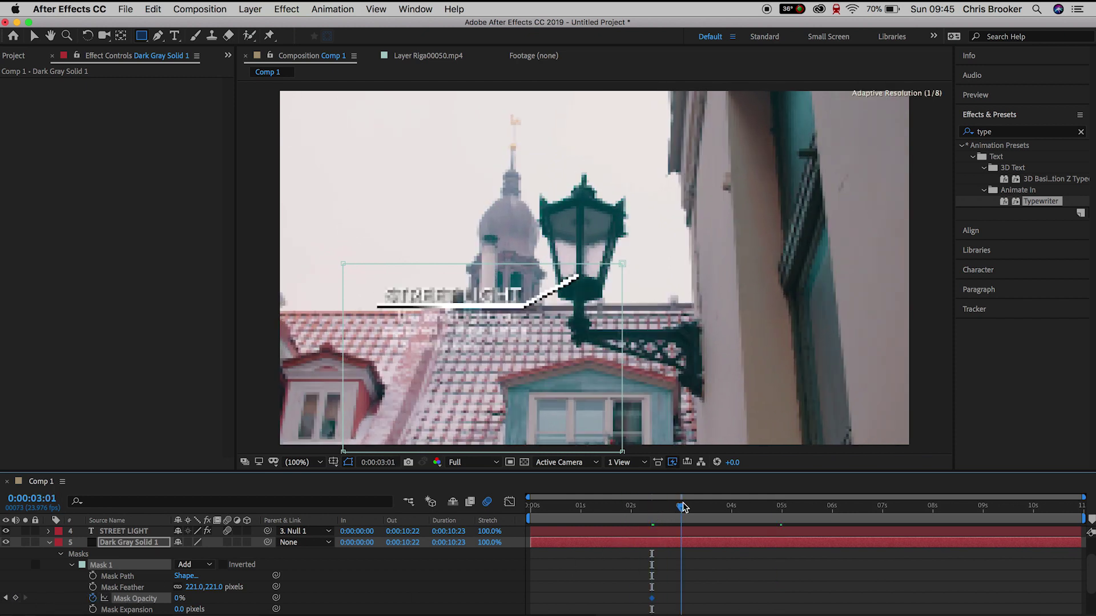
left_click_drag(179, 599, 190, 599)
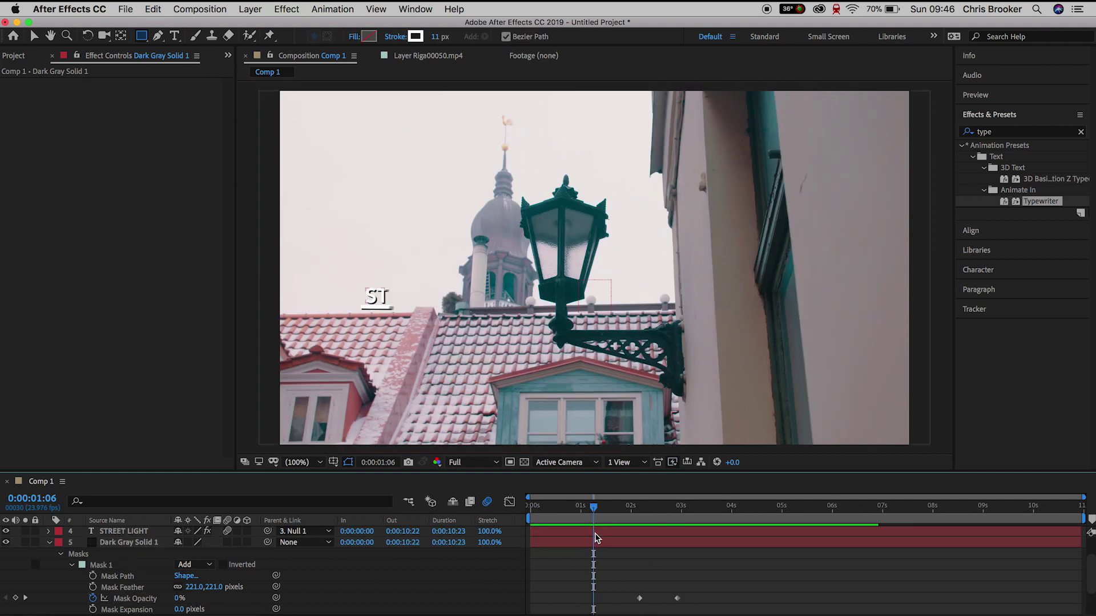
key("space")
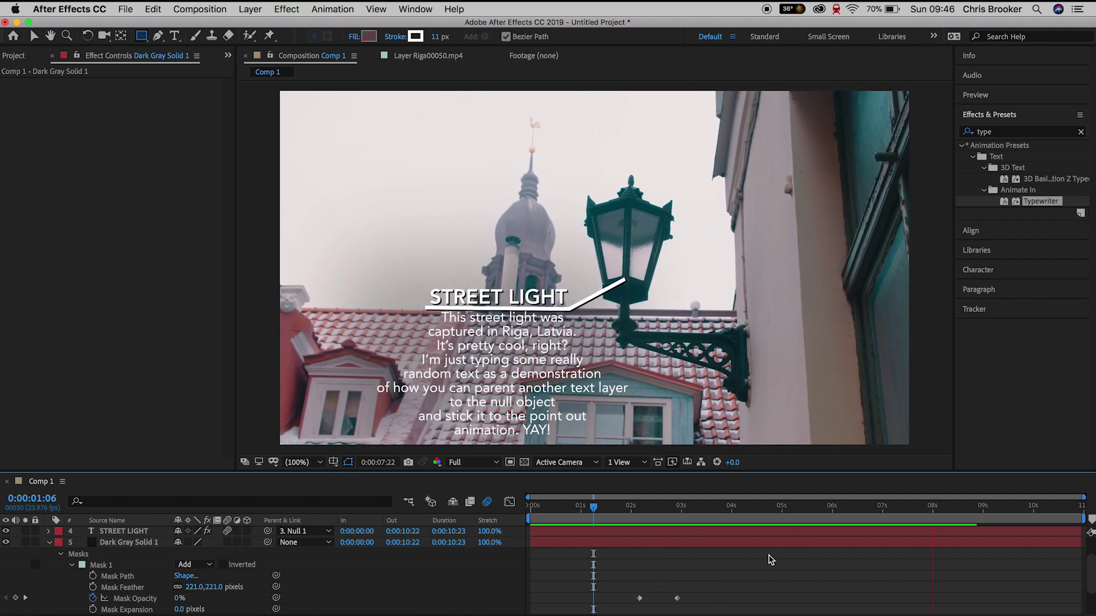
key("space")
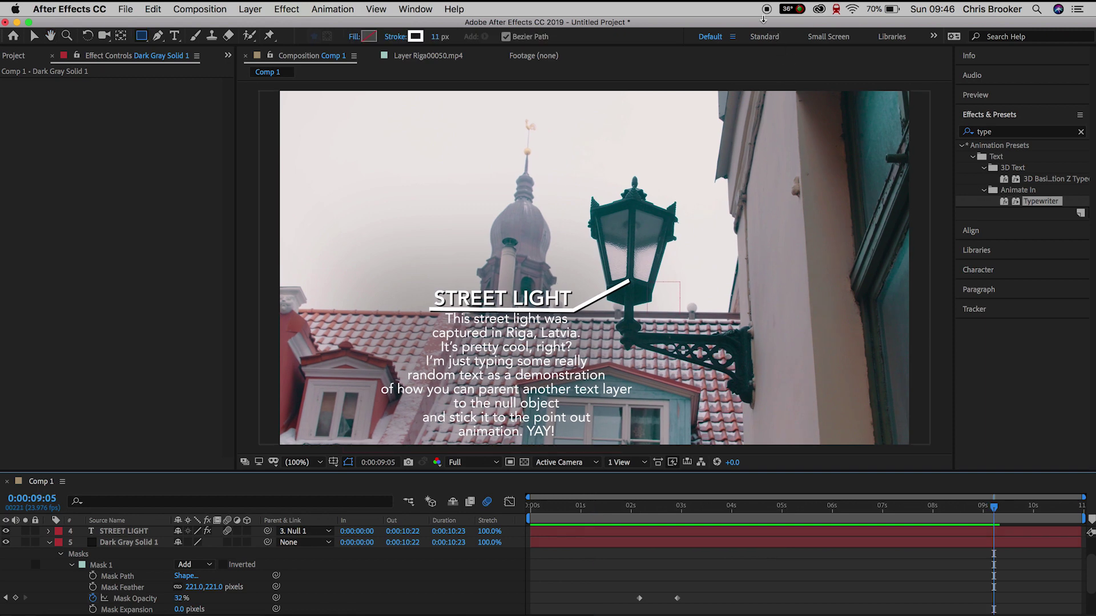